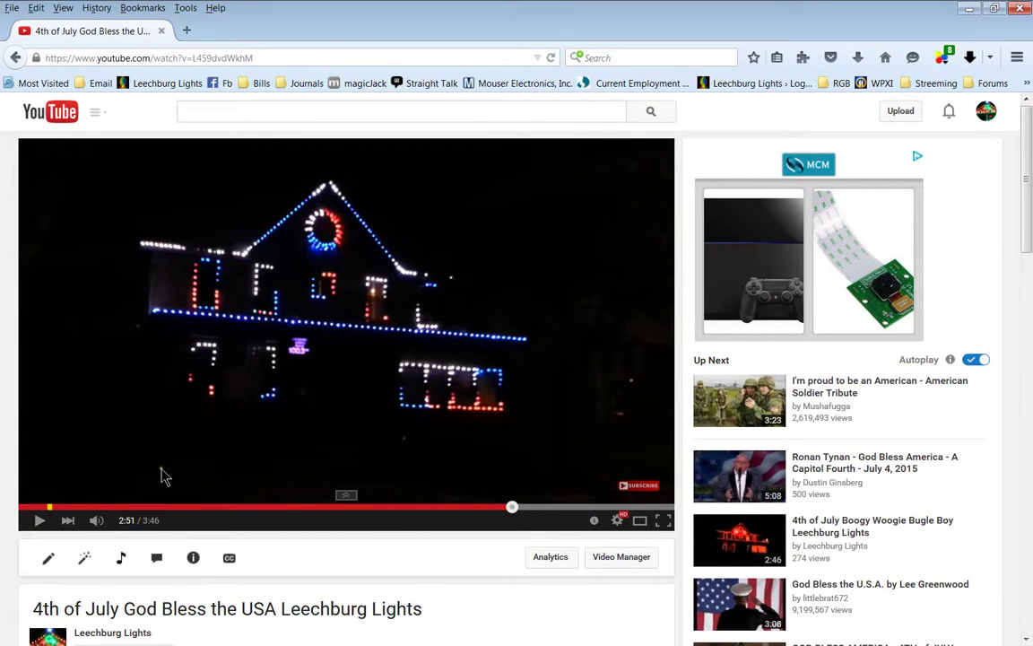
- Minimize Firefox and set the God Bless the USA play position near the song's start
scroll(198, 491, "down", 2)
scroll(152, 529, "down", 4)
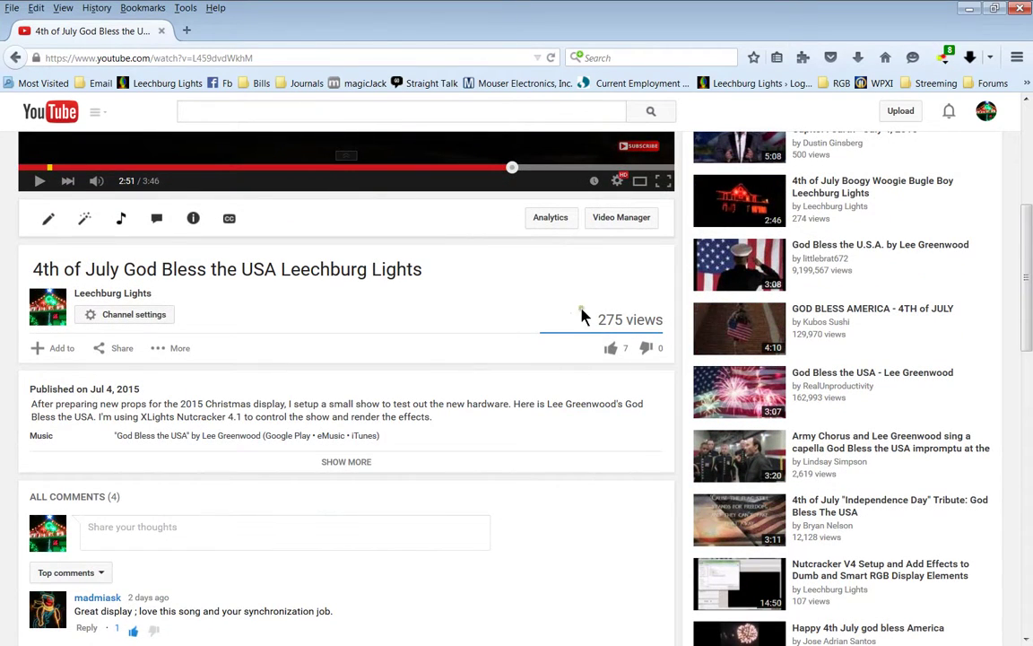
scroll(422, 364, "up", 3)
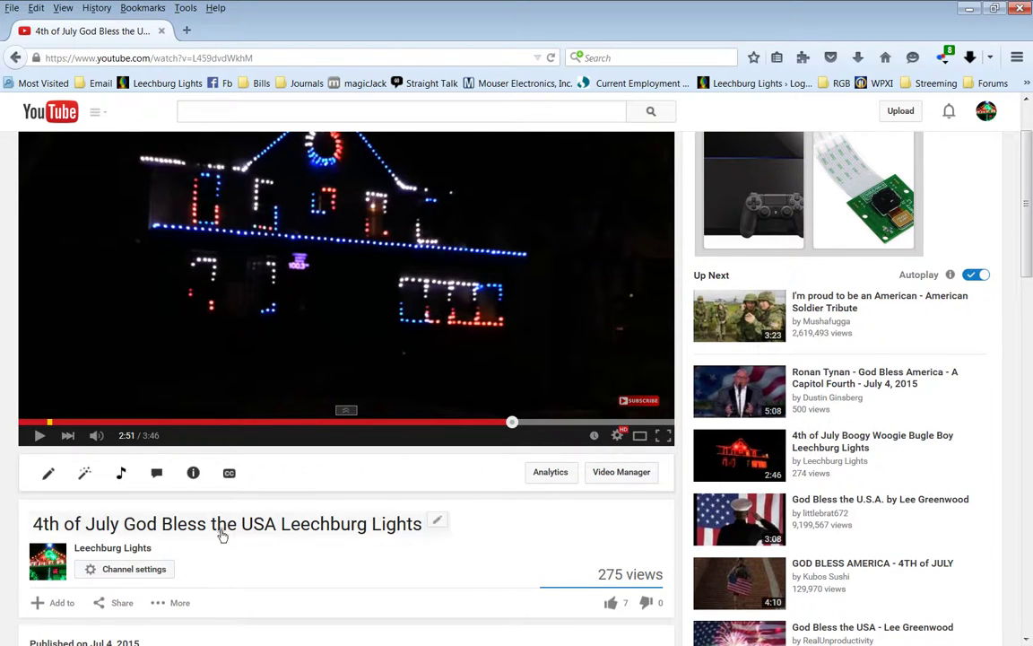
scroll(200, 556, "down", 3)
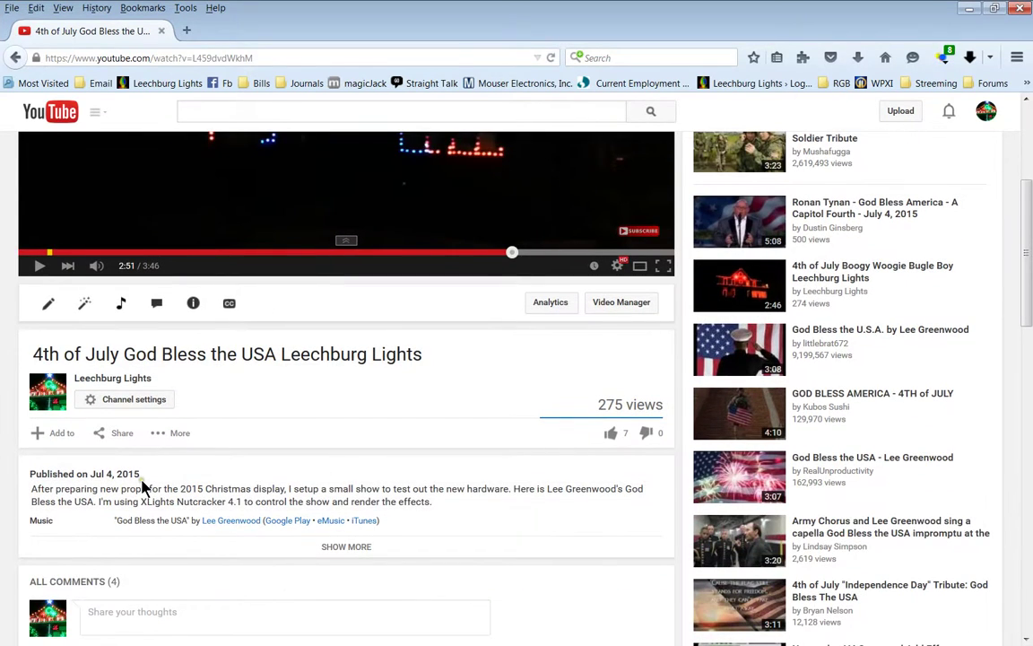
scroll(358, 288, "up", 3)
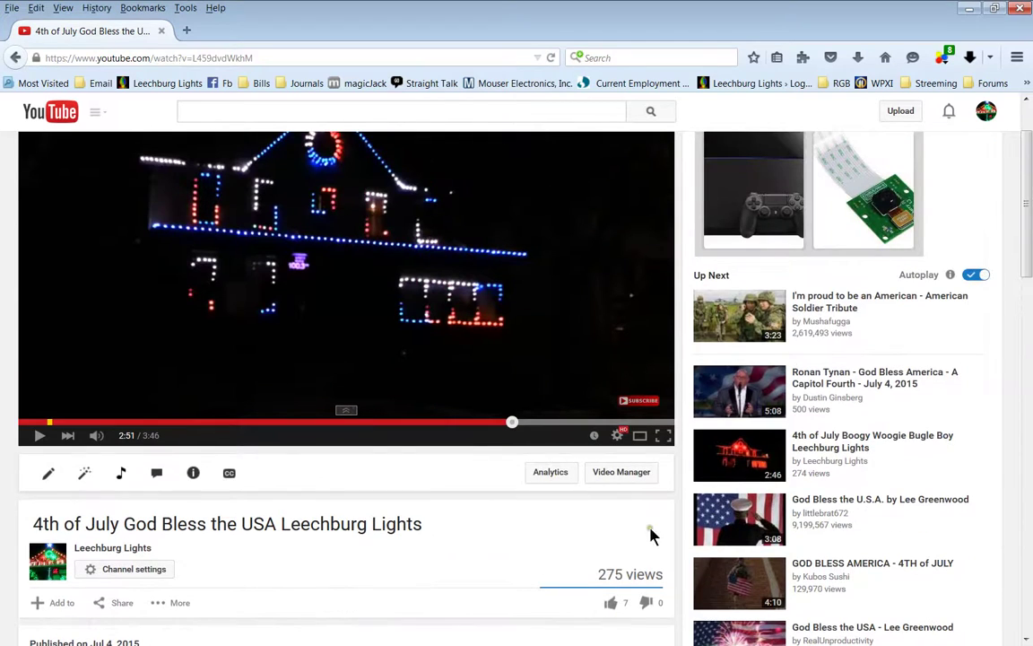
scroll(13, 286, "up", 2)
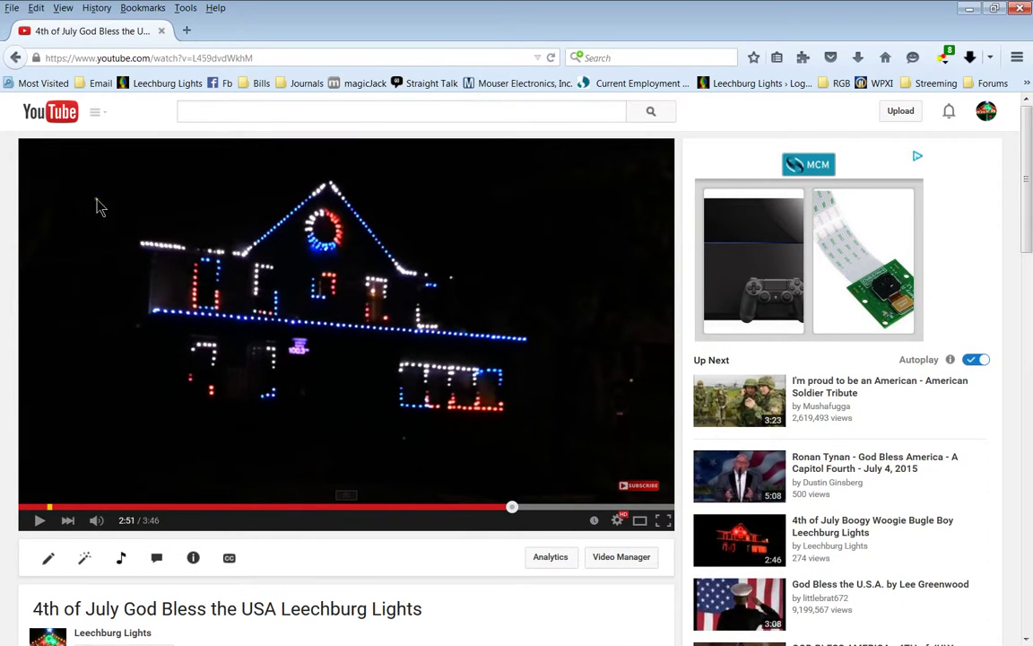
left_click(975, 10)
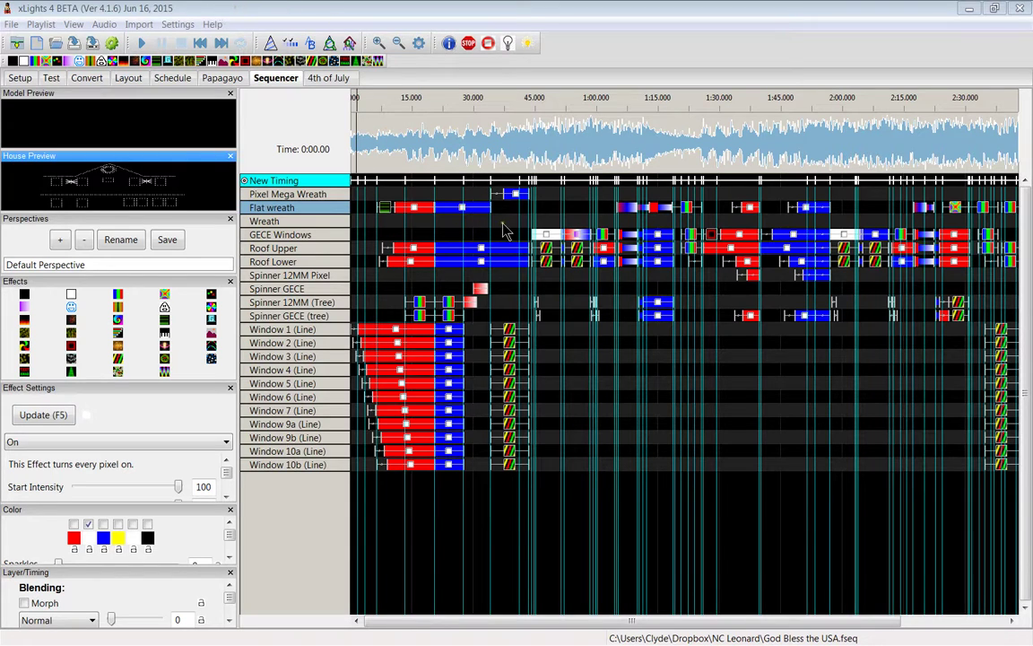
left_click(365, 148)
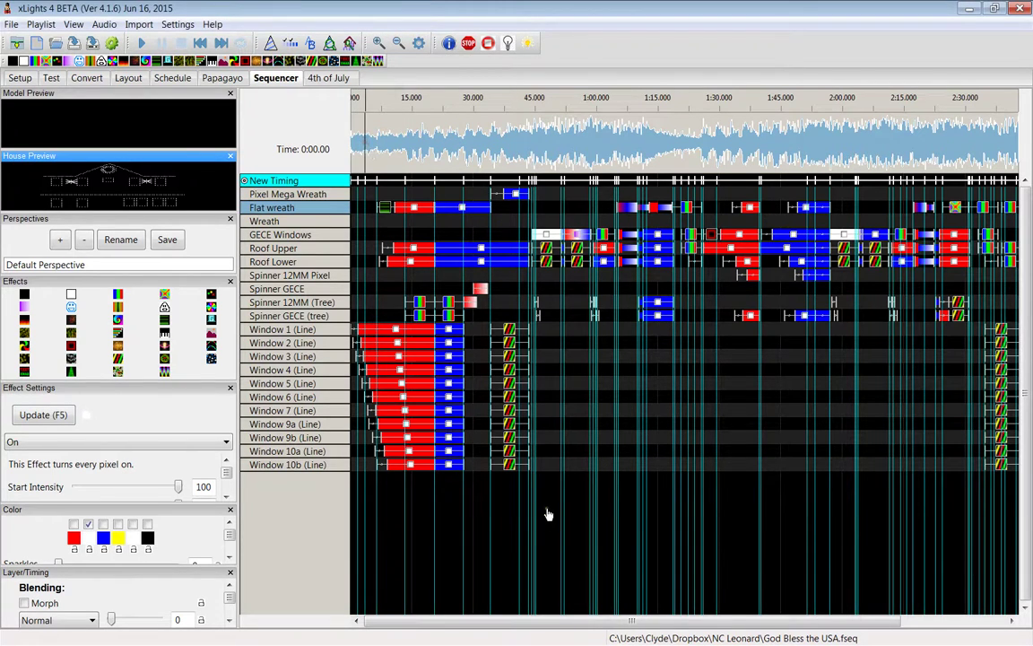
left_click_drag(433, 619, 362, 606)
- In the Layout view, move the left spinner (Spinner 12MM Pixel) up into the roof gable
left_click(380, 143)
left_click(128, 79)
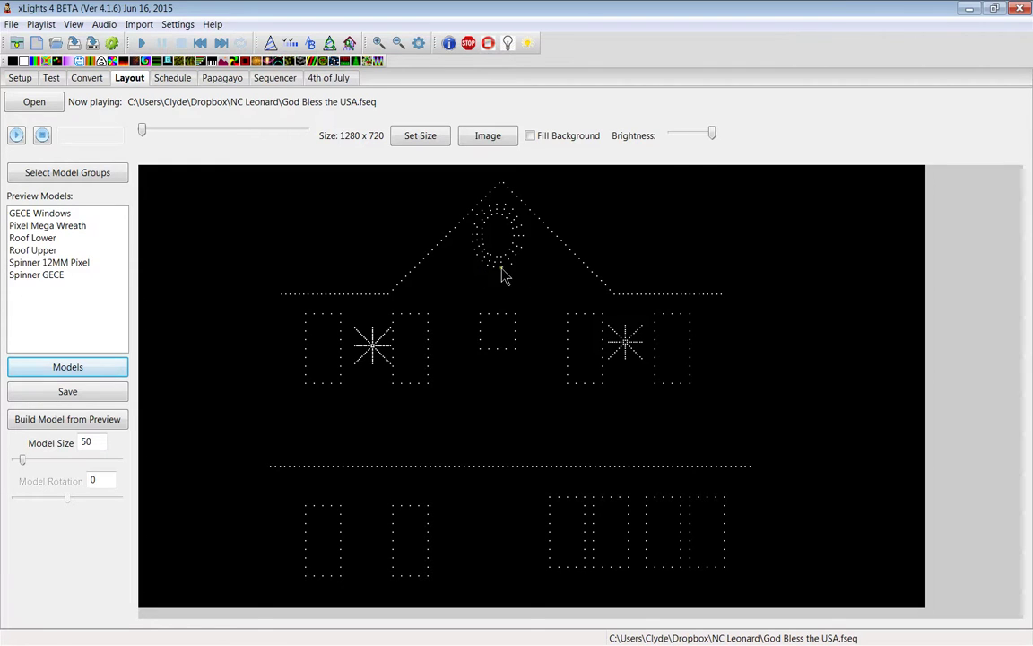
left_click(370, 346)
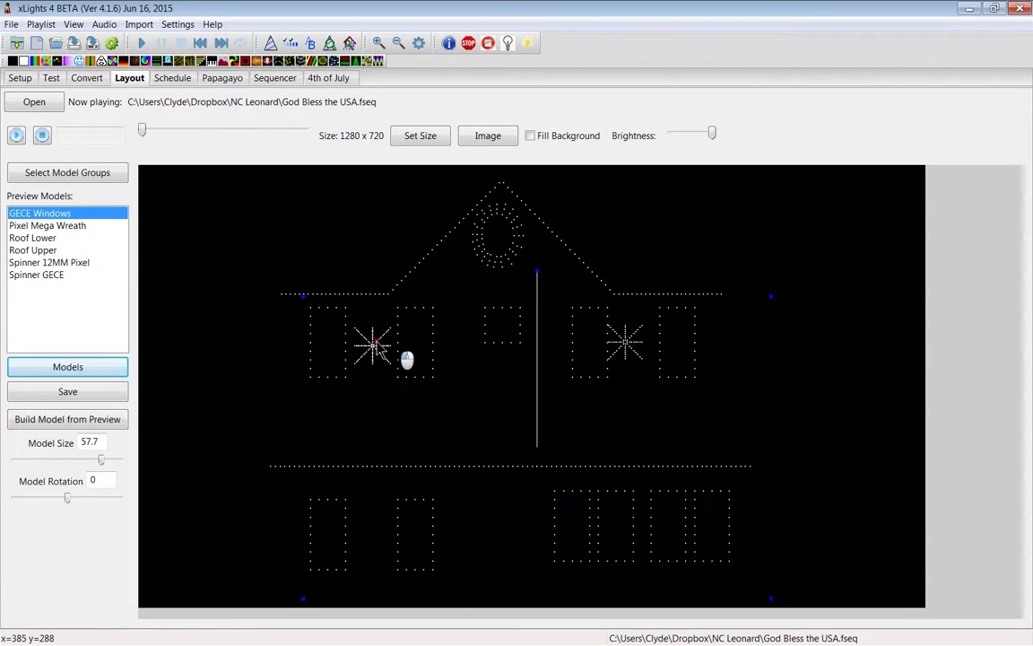
left_click(372, 351)
left_click(371, 350)
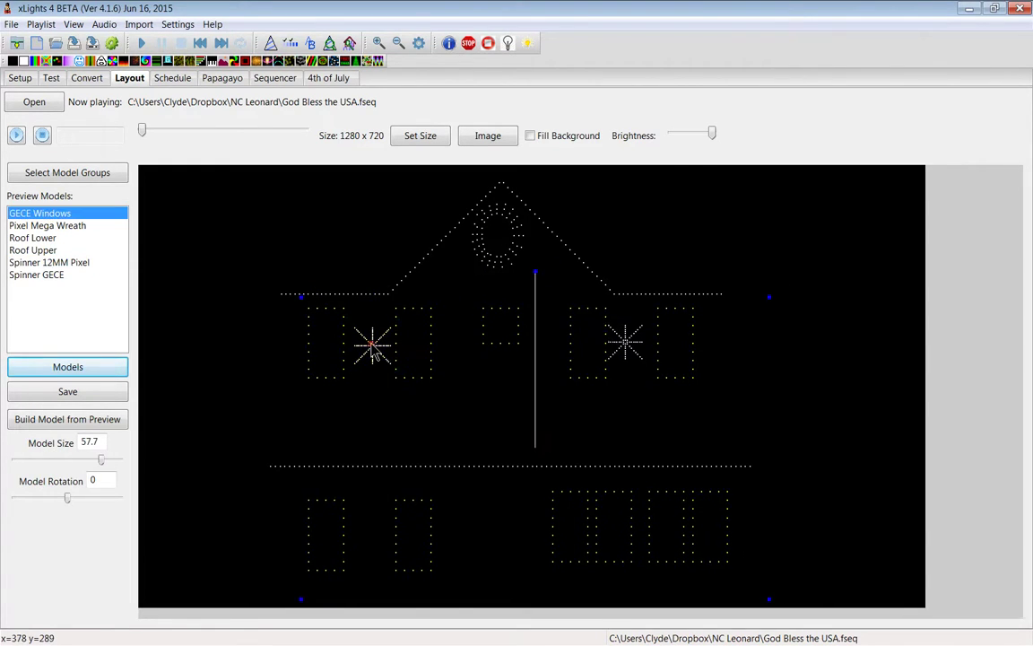
left_click_drag(373, 351, 459, 284)
- Move Spinner GECE up into the gable on the wreath's other side and save the layout
left_click(622, 347)
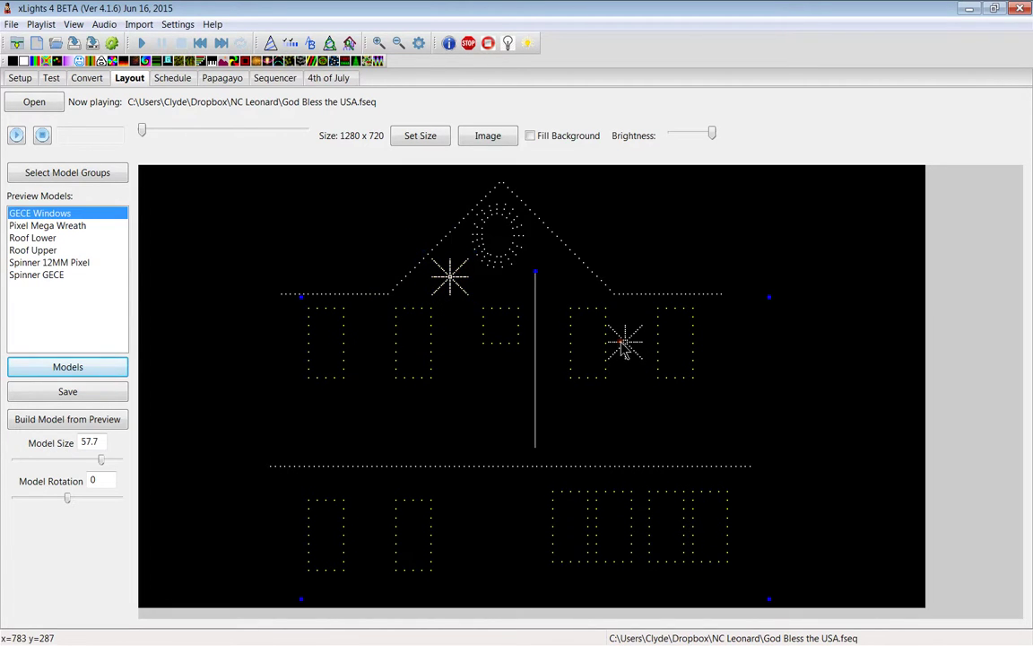
left_click_drag(621, 346, 536, 280)
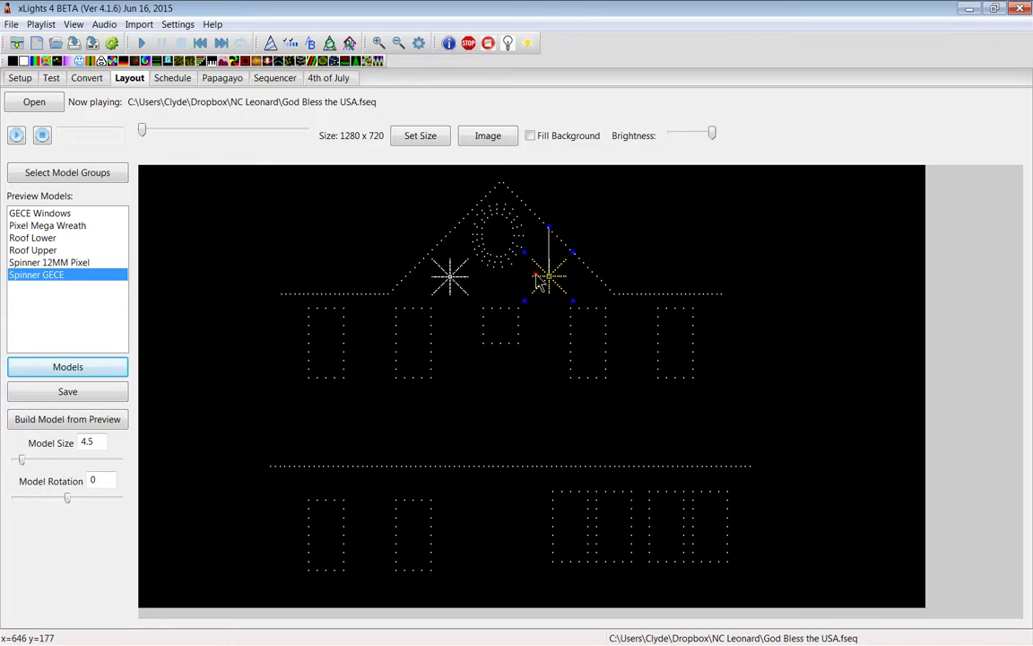
left_click(49, 391)
left_click(295, 224)
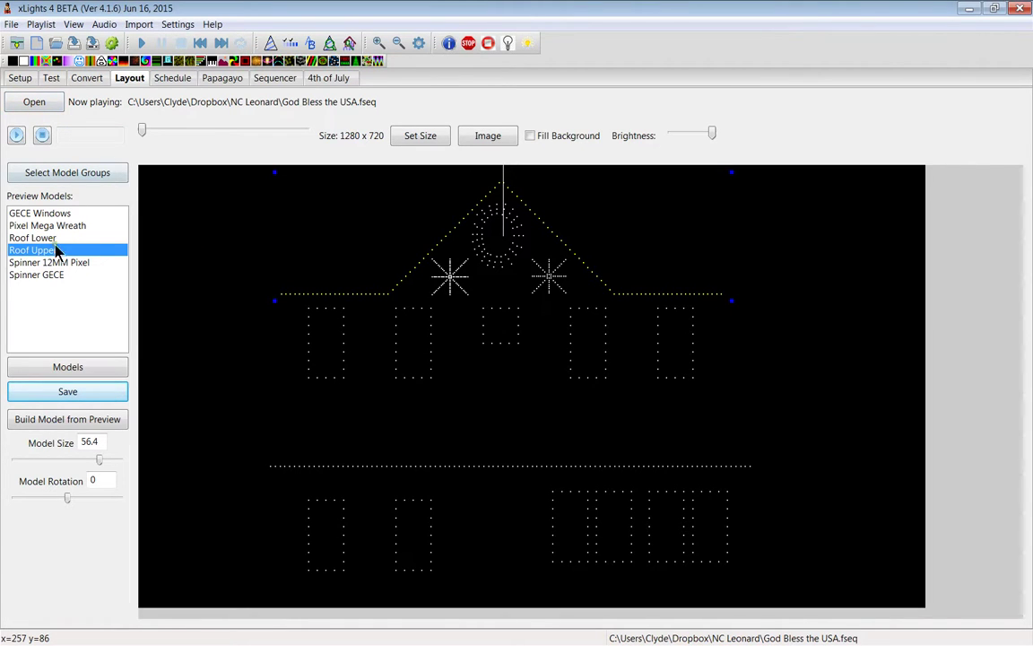
- Open the GECE Windows model settings from the Model List to show its 52×33 custom grid
left_click(53, 368)
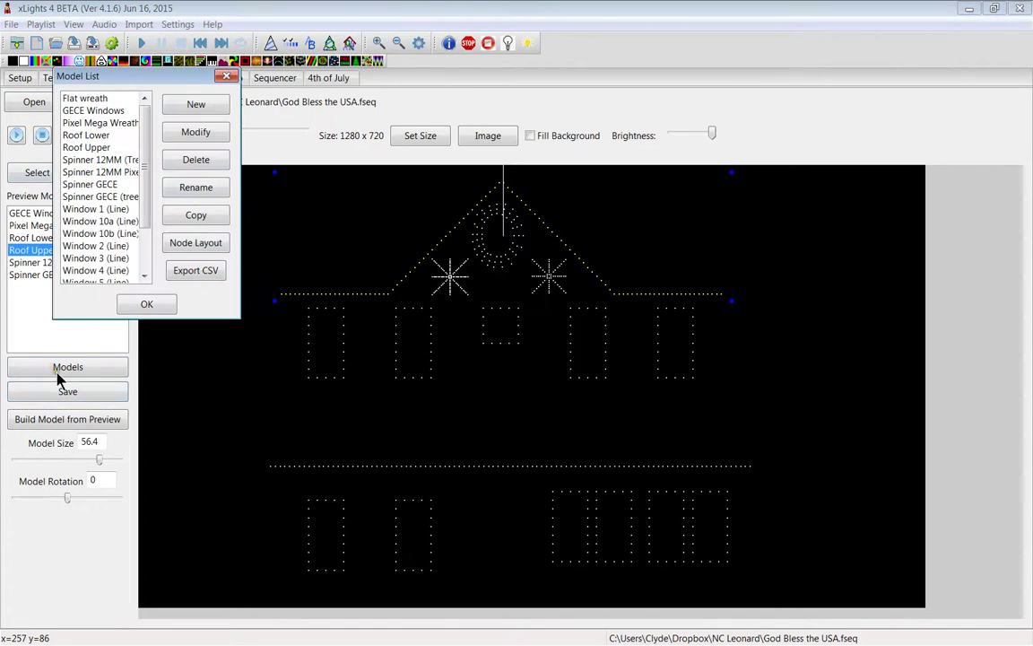
left_click_drag(138, 76, 782, 212)
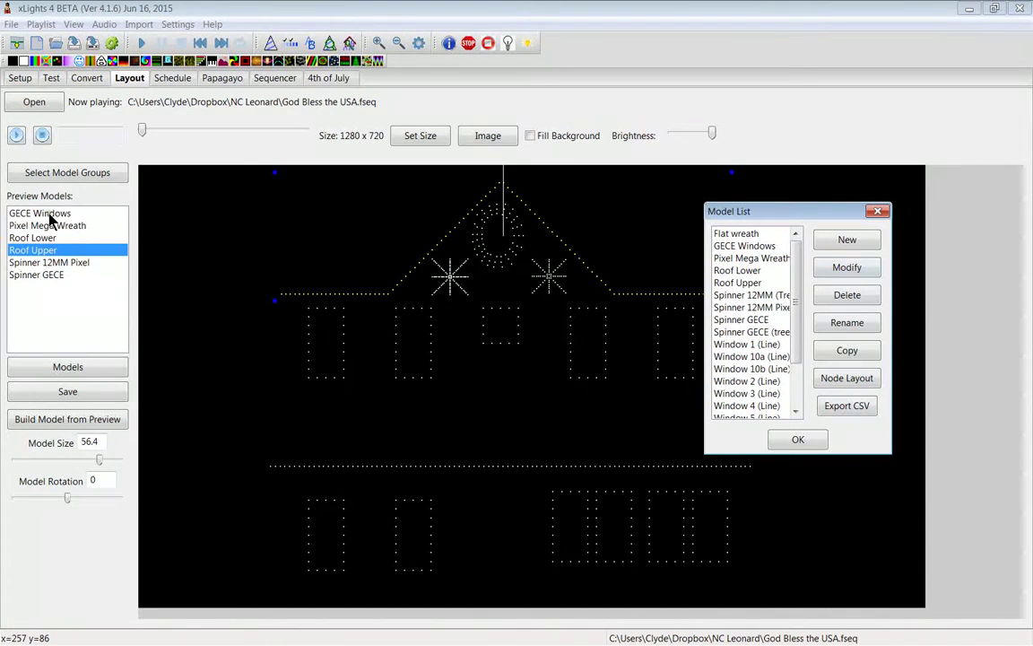
left_click(730, 248)
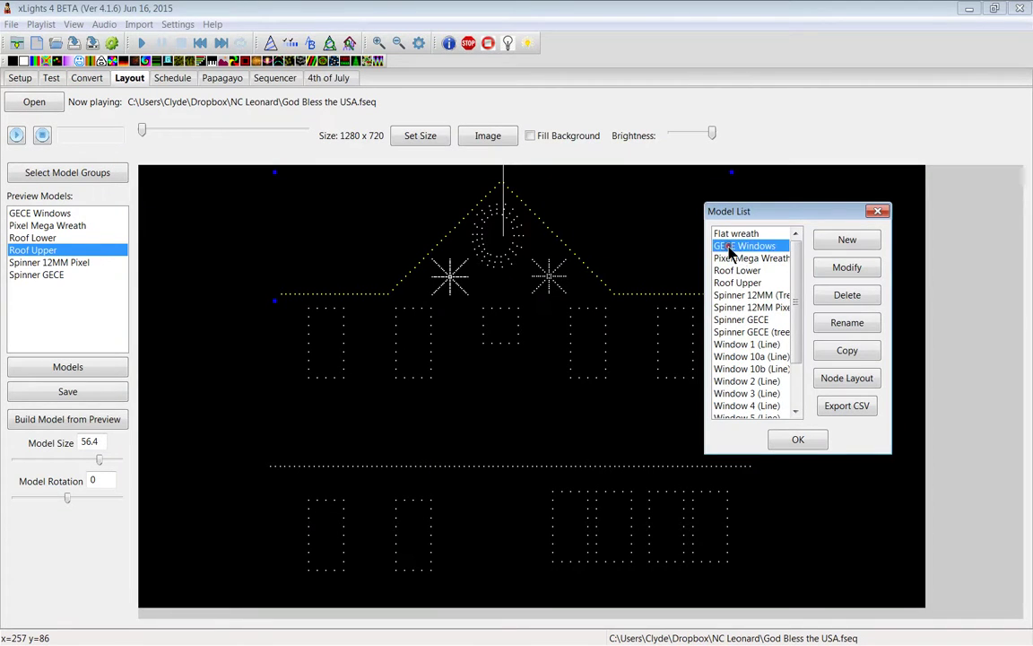
left_click(840, 269)
left_click_drag(613, 161, 234, 63)
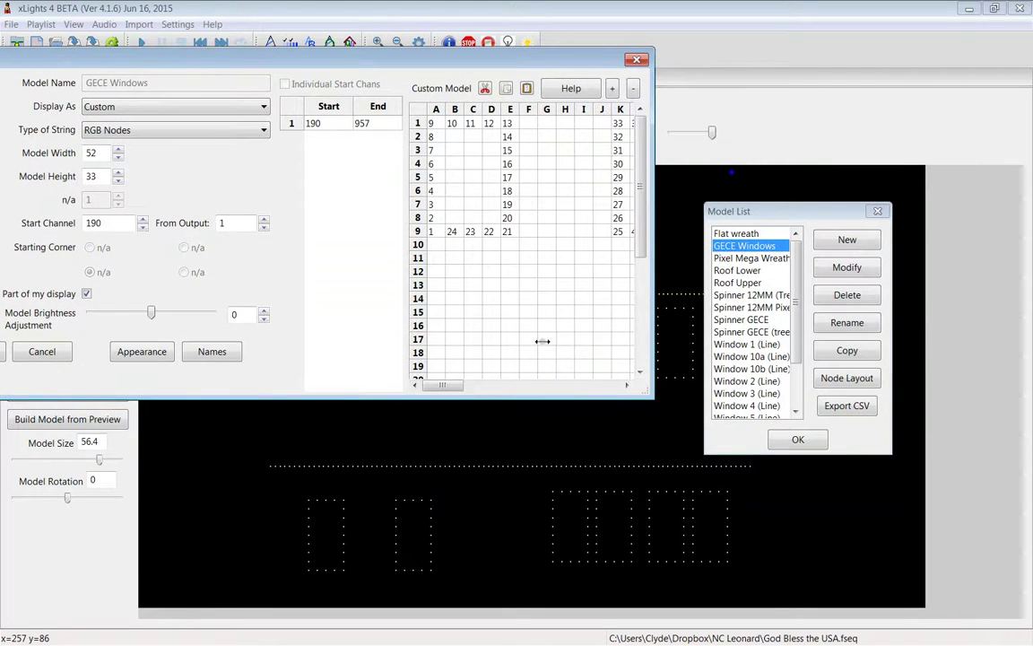
- Zoom out the GECE Windows node grid and enlarge the Model dialog to widen it
left_click(632, 90)
left_click(633, 91)
left_click(634, 92)
left_click(634, 91)
left_click_drag(645, 396, 940, 441)
- Zoom the grid back in until node numbers are readable, then switch to the Models (star) workbook
left_click(611, 89)
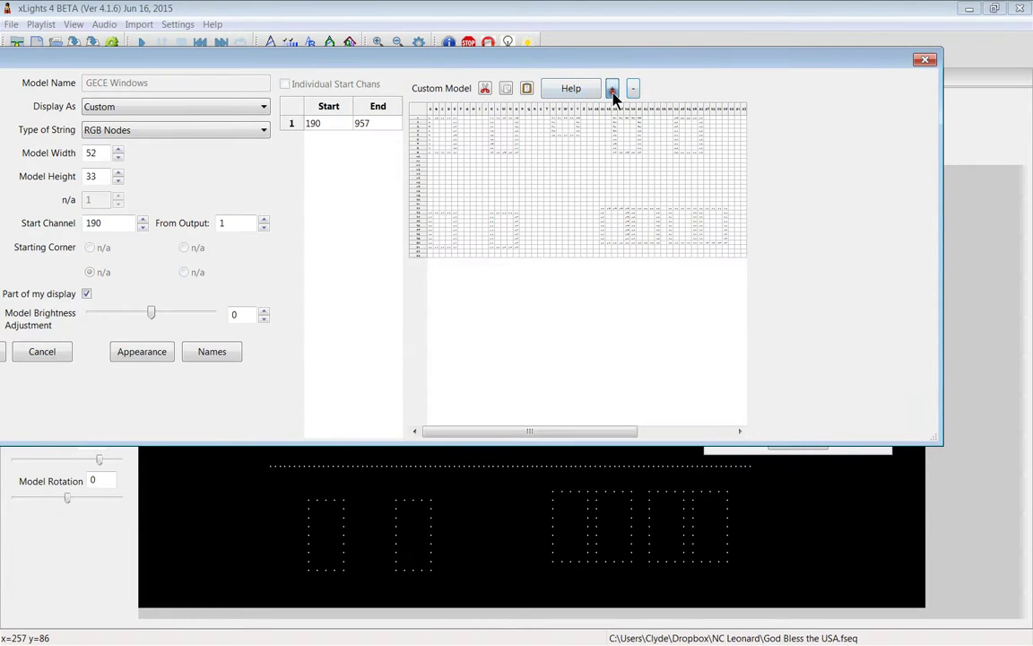
left_click(610, 89)
left_click(611, 89)
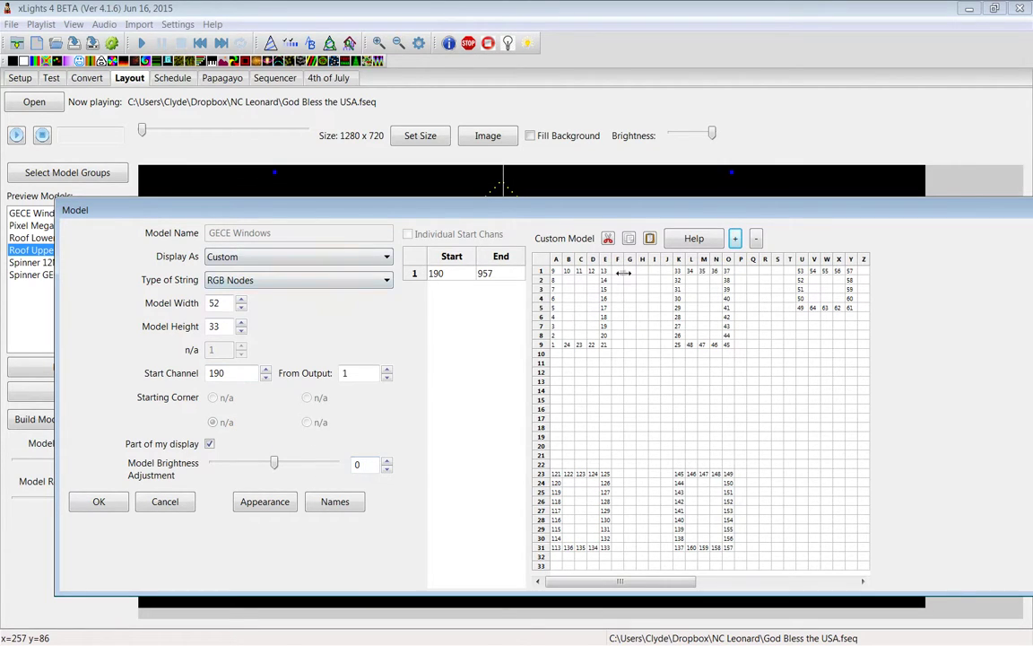
left_click_drag(581, 581, 277, 503)
key("alt+Tab")
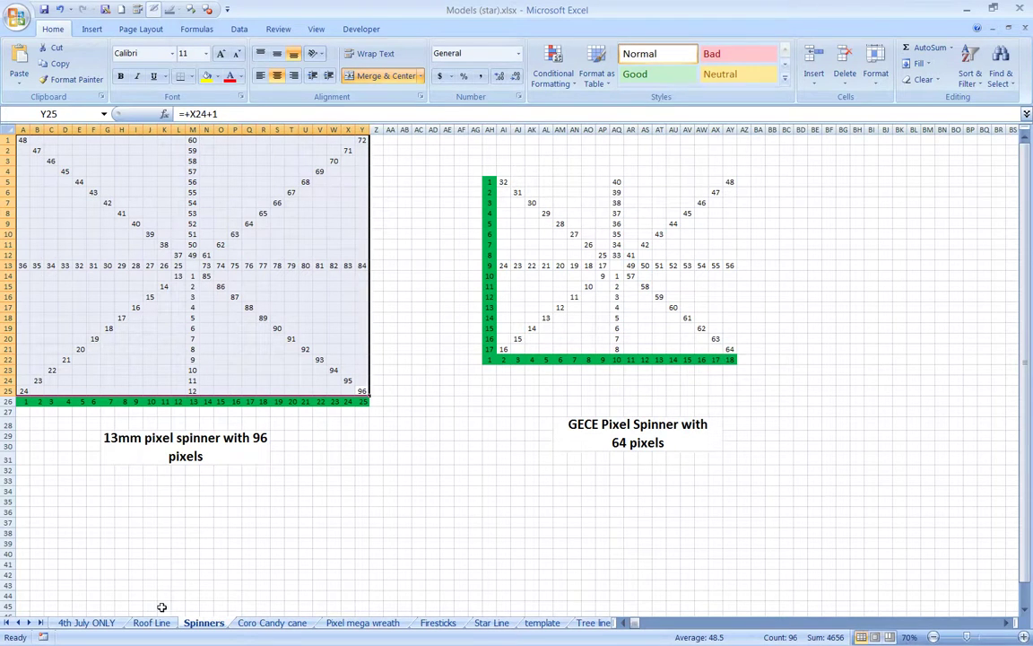
- Copy the window node-number grid from the 4th July ONLY sheet, then minimize Excel
left_click(101, 622)
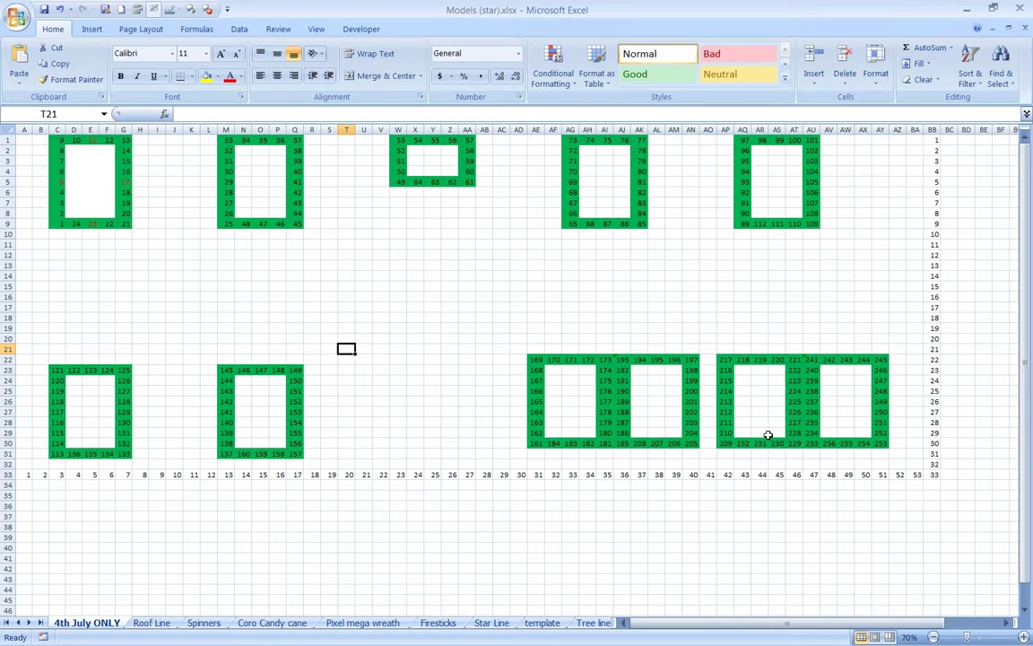
left_click_drag(23, 140, 871, 459)
right_click(698, 344)
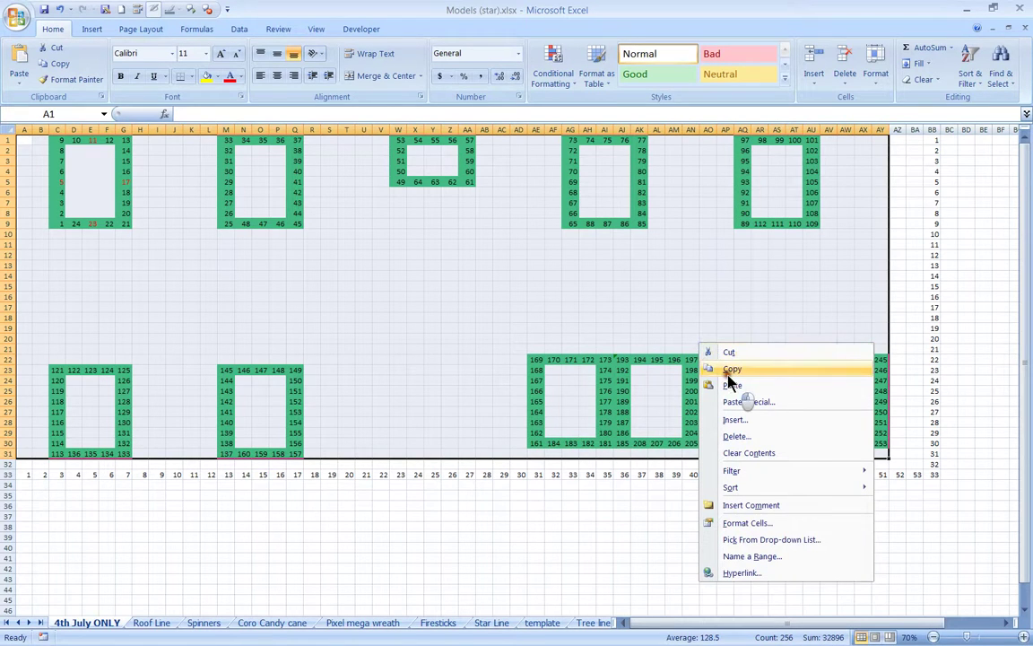
left_click(731, 368)
left_click(966, 8)
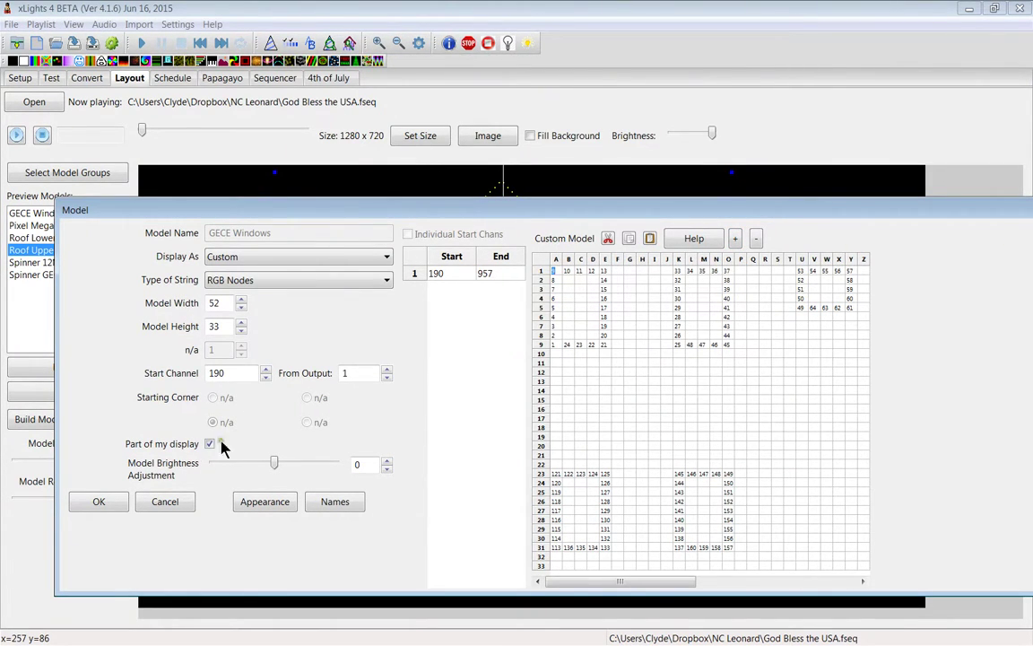
- Cancel the GECE Windows settings unchanged and browse the Window 10a and Window 2 line models
double_click(237, 373)
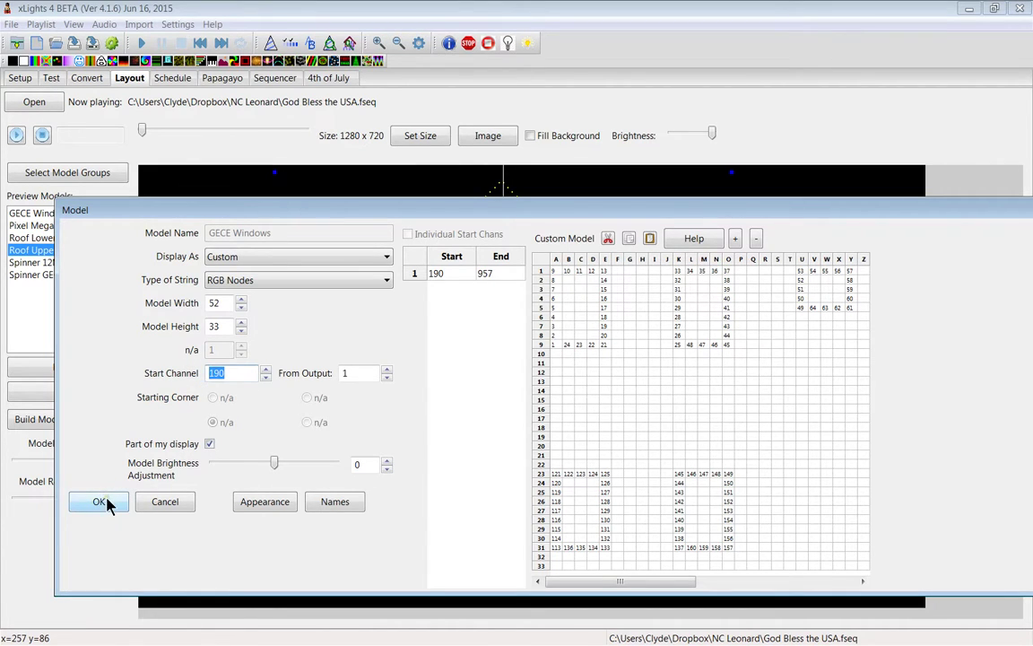
left_click(153, 507)
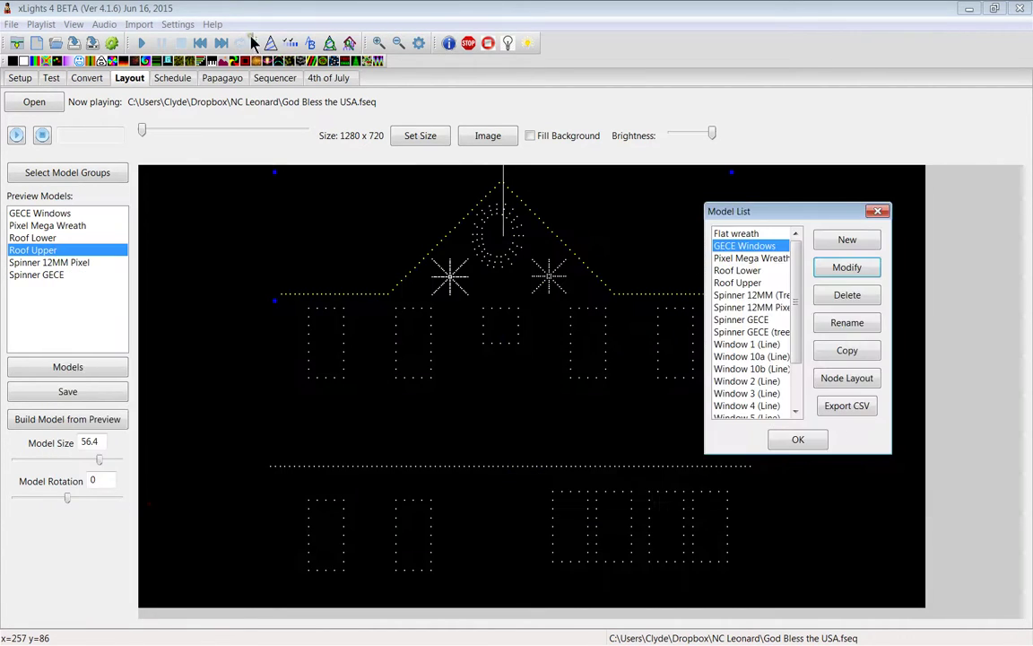
left_click(750, 357)
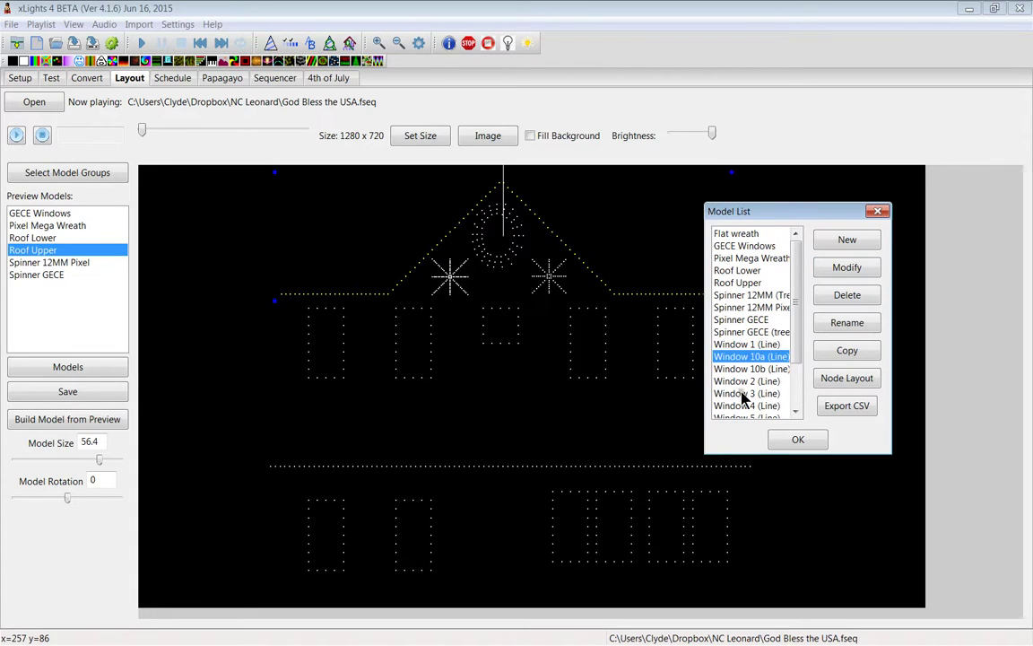
left_click(742, 381)
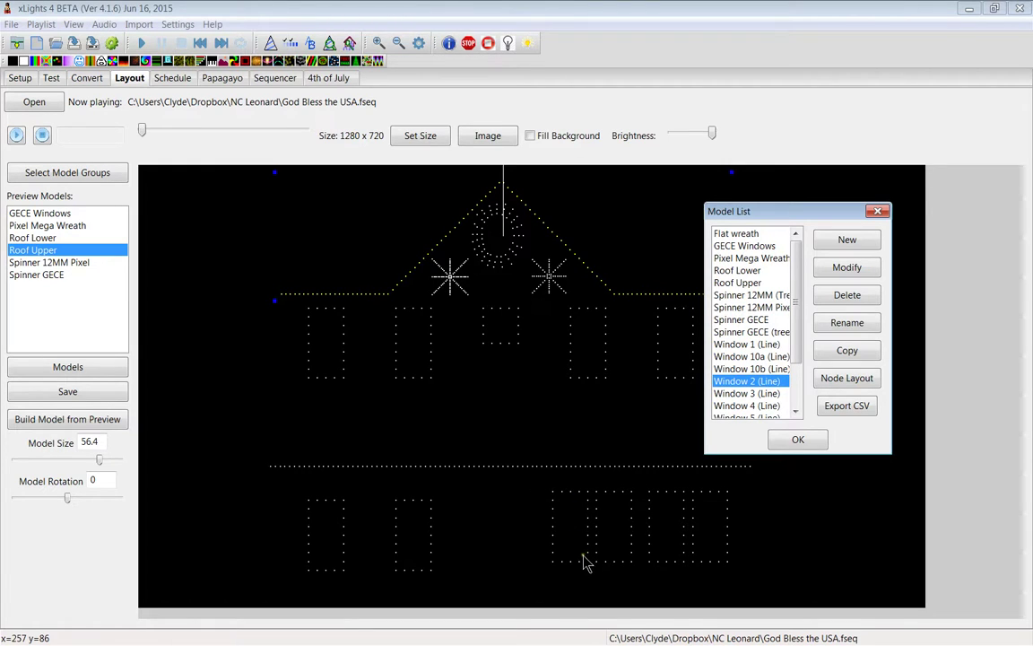
left_click(800, 352)
left_click_drag(800, 352, 798, 396)
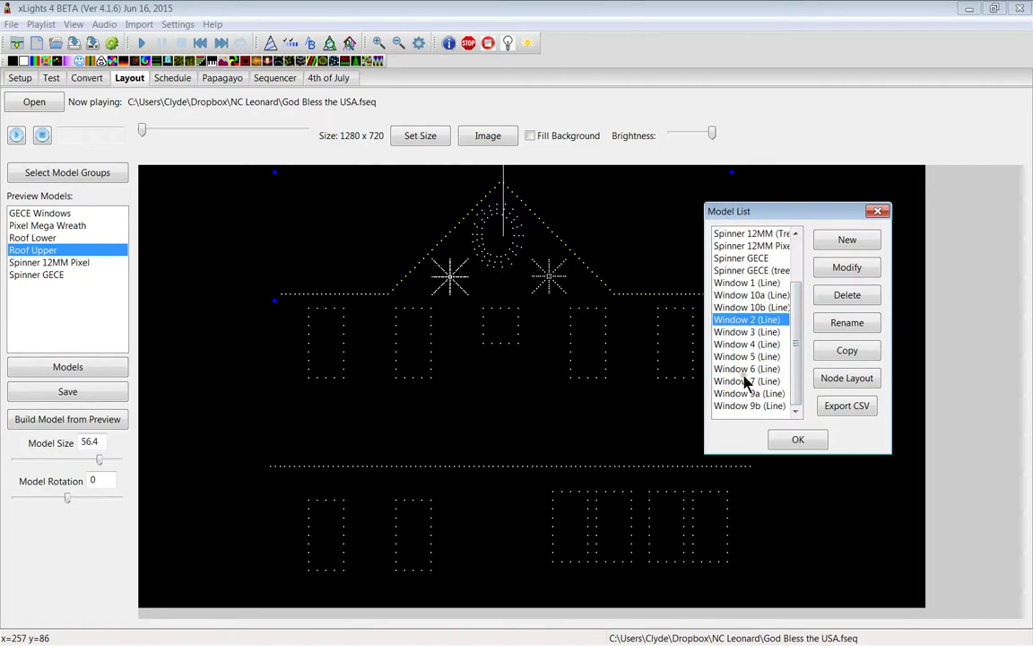
left_click_drag(798, 374, 795, 358)
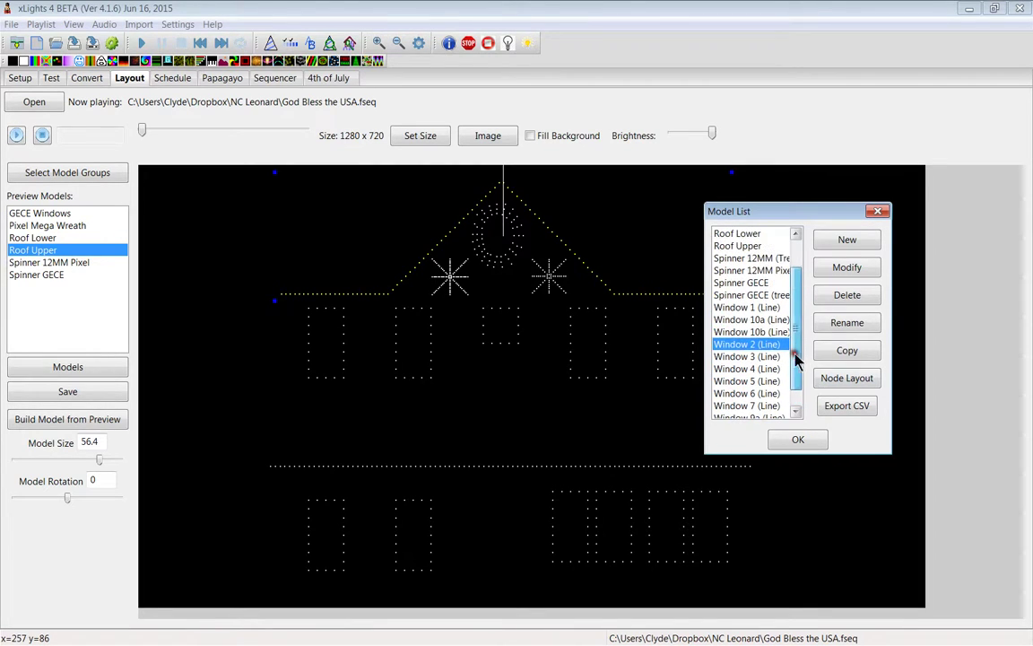
left_click(744, 308)
left_click(847, 268)
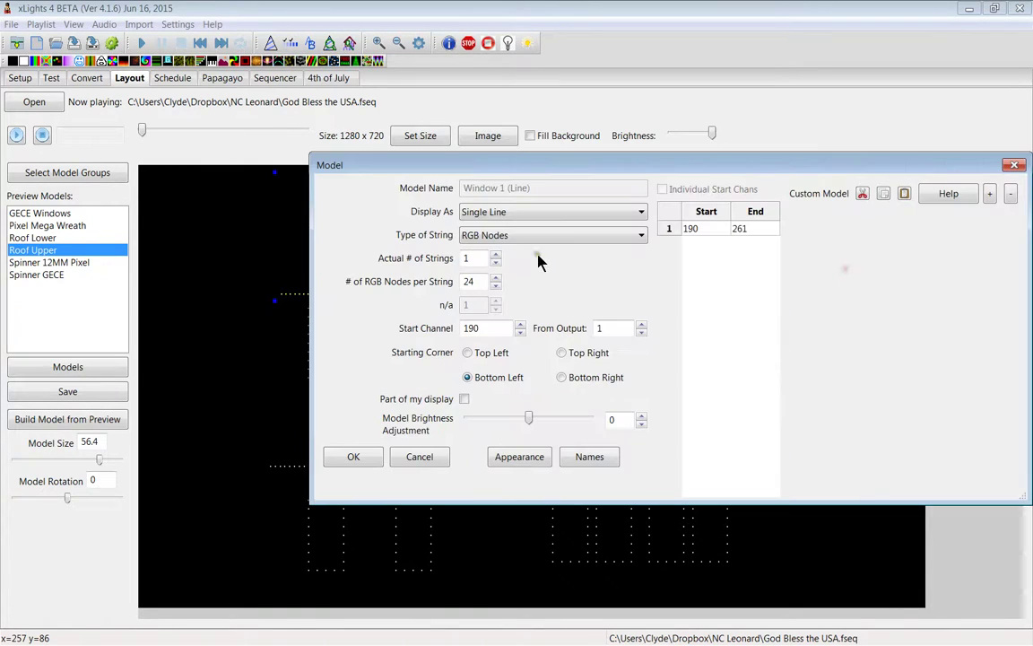
left_click(474, 215)
left_click(474, 215)
left_click_drag(518, 173, 329, 173)
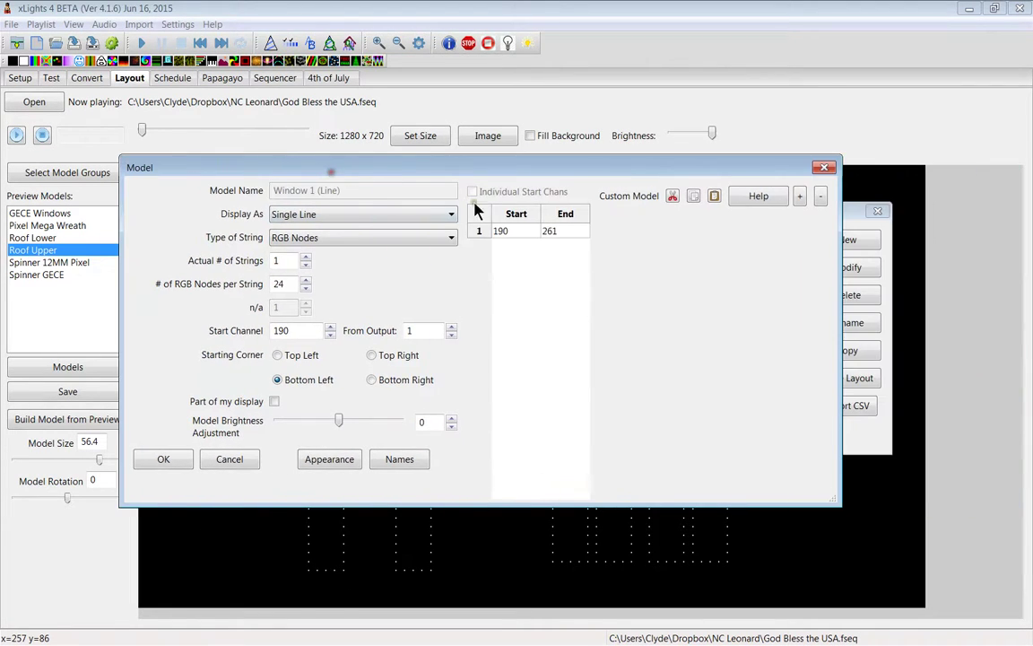
- Close the Model and Model List dialogs and return to the Sequencer timeline
left_click(825, 164)
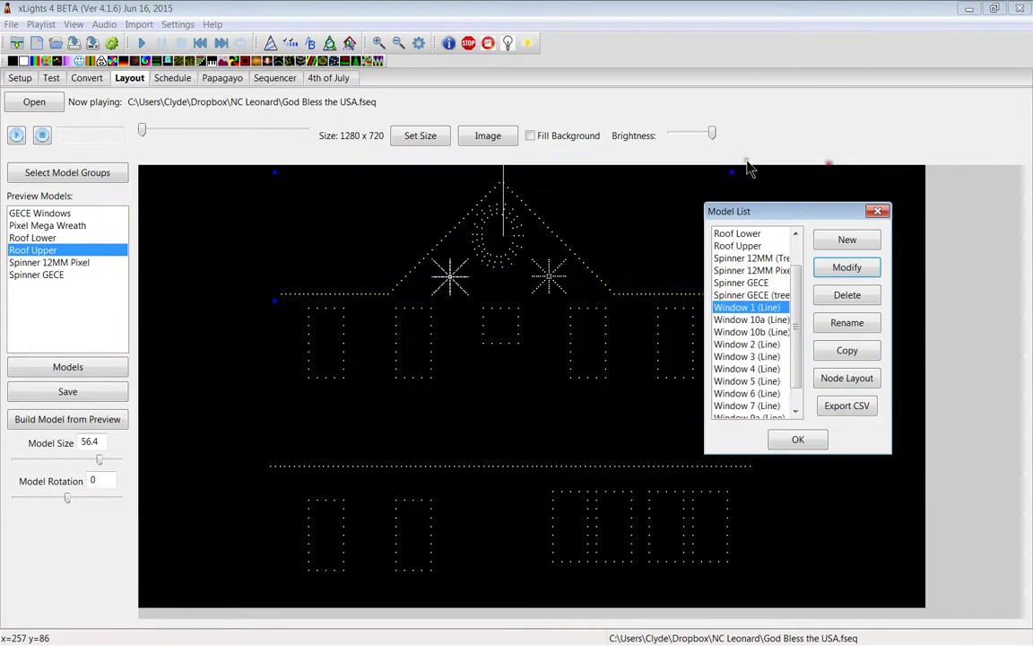
left_click(877, 211)
left_click(175, 78)
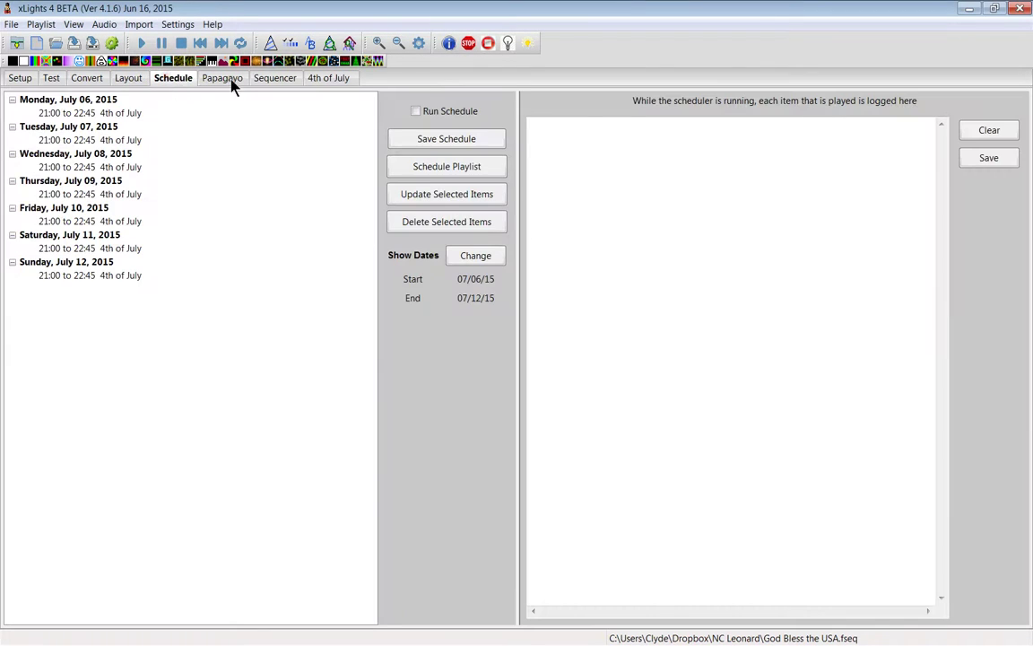
left_click(274, 79)
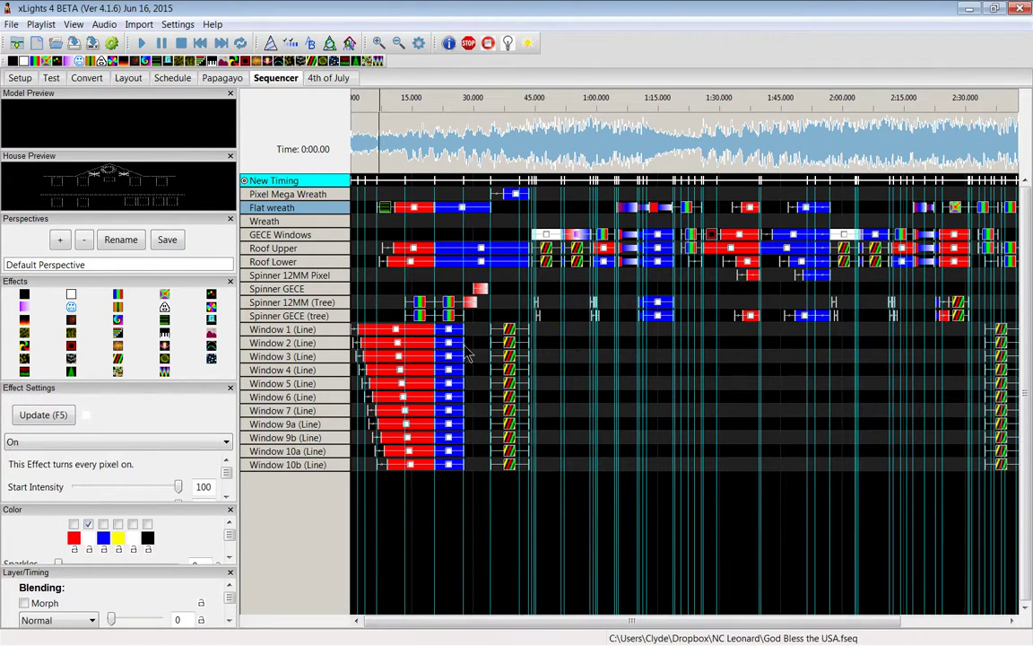
- Select the Bars effect on Roof Upper and pull the Model Preview out as a floating window
left_click_drag(433, 622, 778, 632)
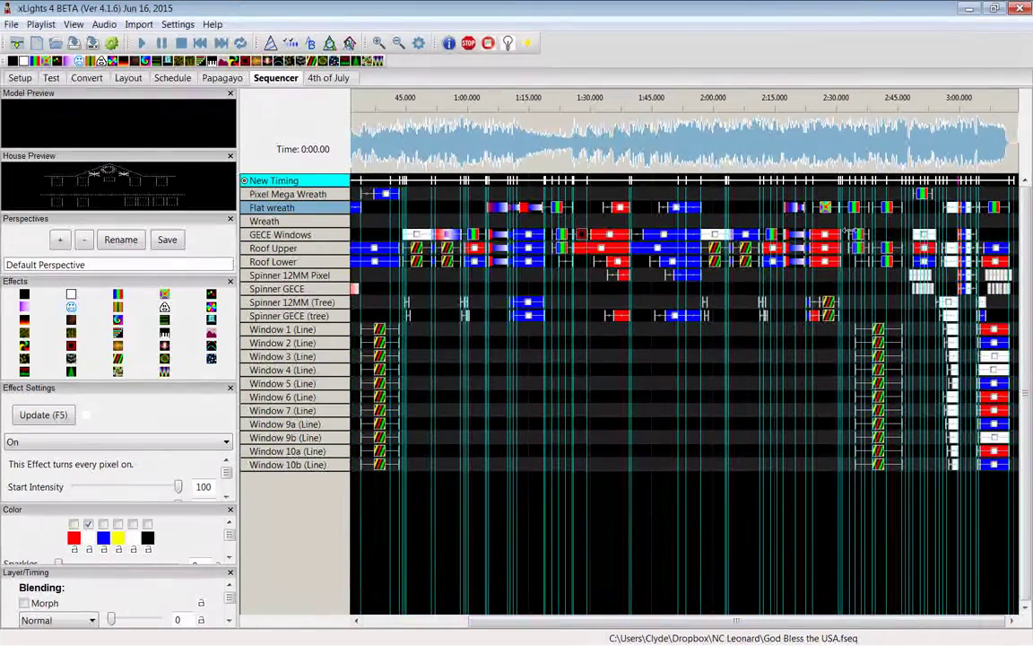
left_click(859, 244)
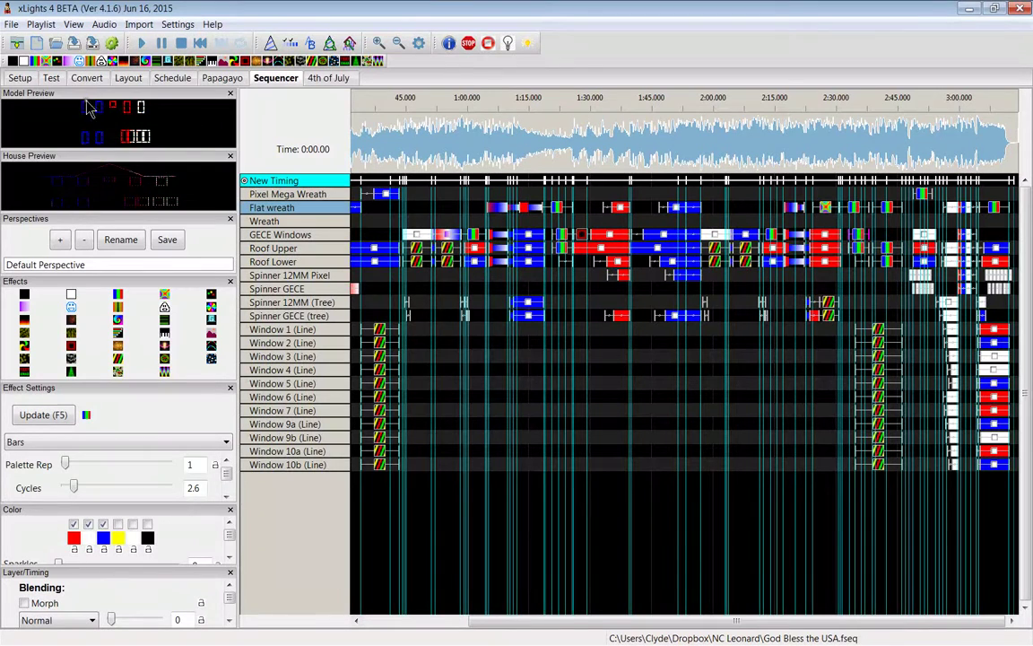
left_click_drag(86, 94, 812, 543)
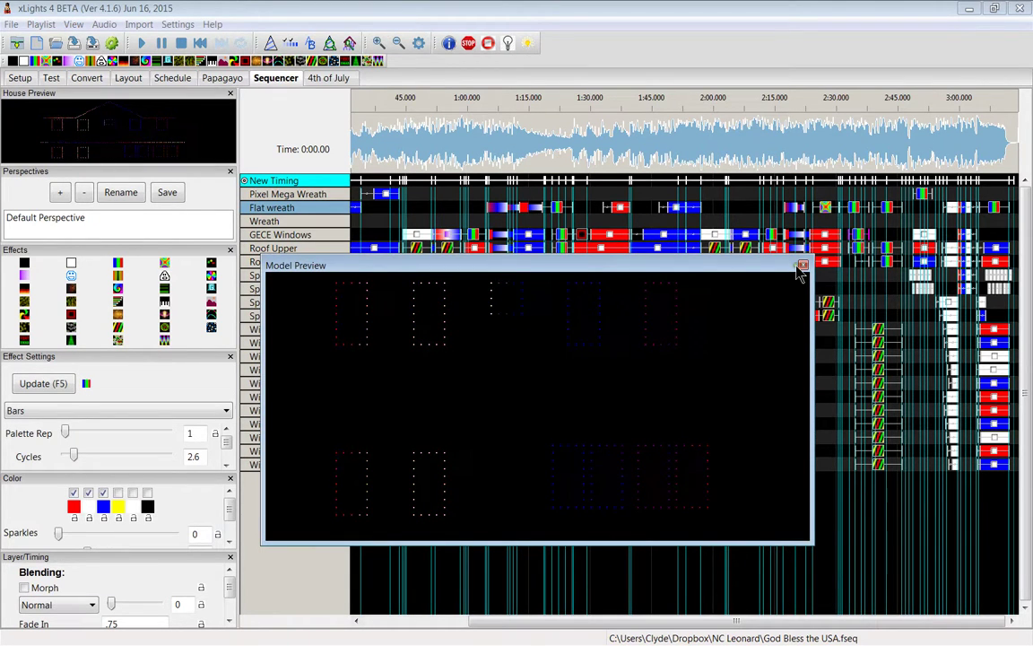
- Select the Spirals effect on Spinner GECE (tree) and float and enlarge the House and Model Previews
left_click_drag(738, 267, 165, 171)
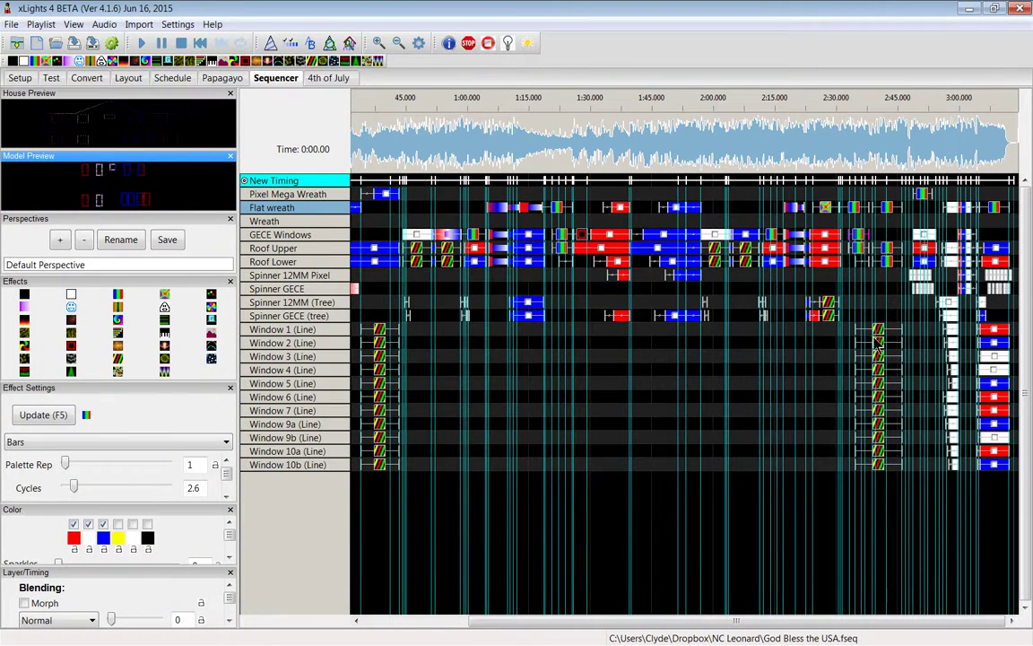
left_click(810, 317)
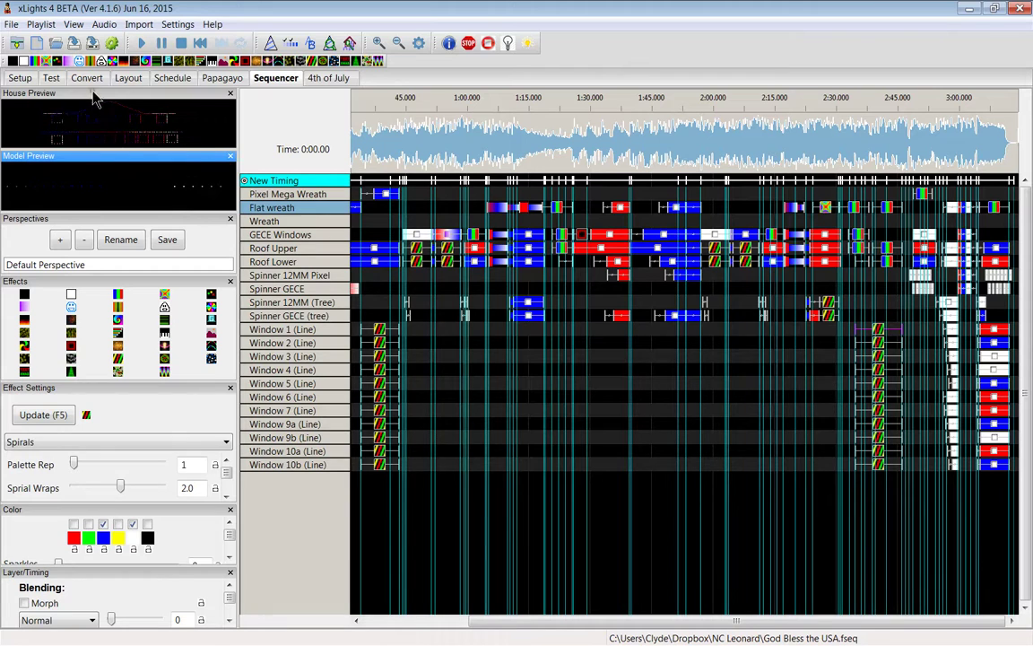
left_click_drag(115, 159, 405, 244)
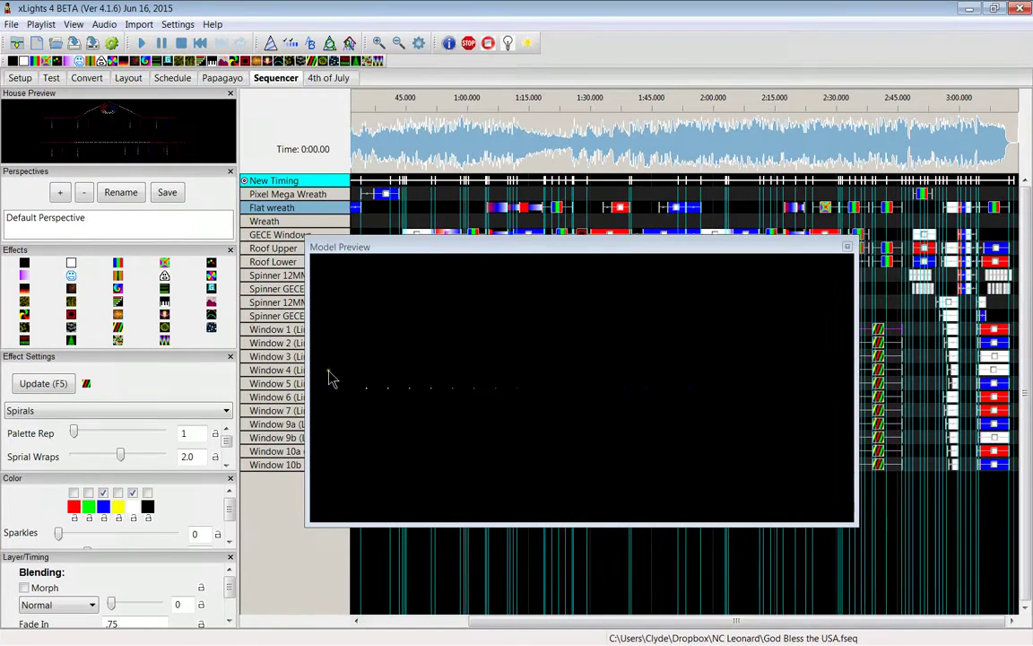
left_click_drag(90, 95, 446, 176)
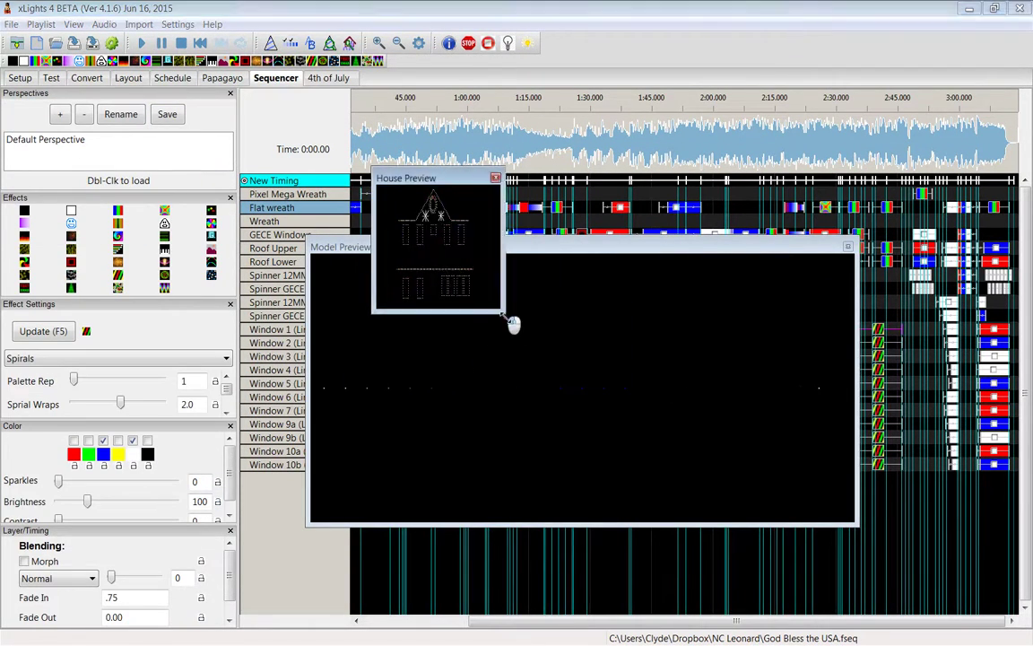
left_click_drag(503, 314, 908, 555)
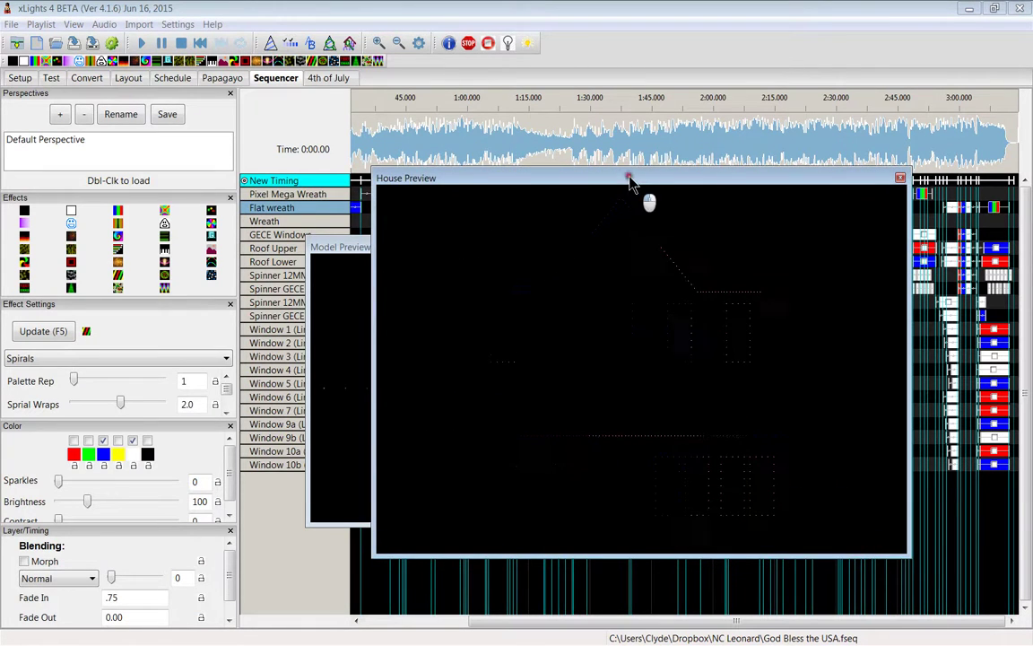
left_click_drag(626, 180, 285, 151)
left_click(888, 340)
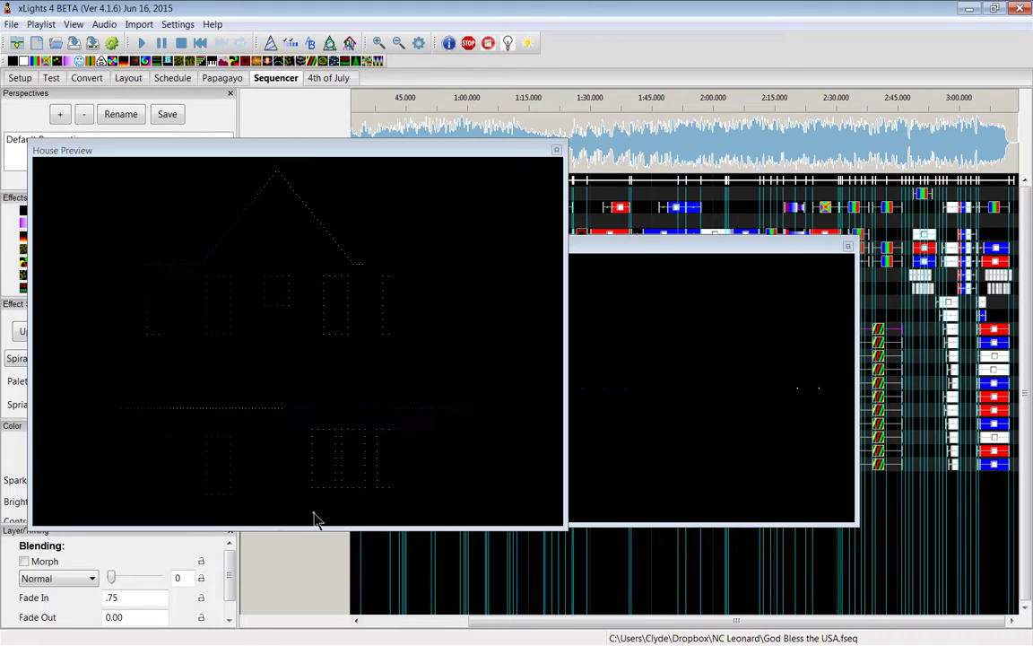
left_click_drag(805, 257, 617, 311)
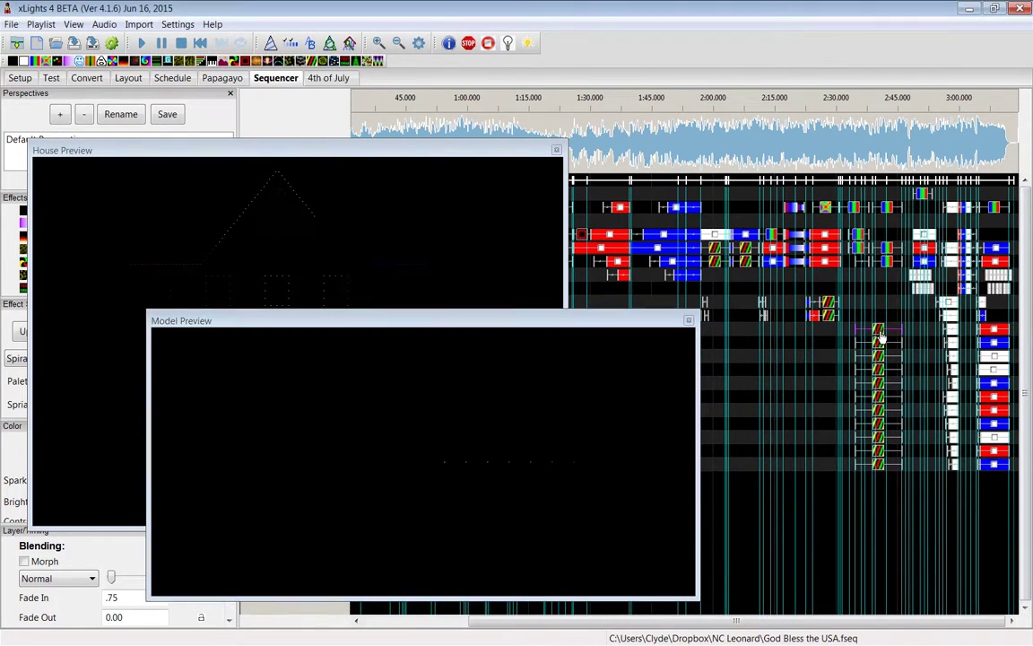
- Set the play position near 2:30, preview the window effect, then dock both previews back
left_click(836, 346)
left_click(871, 331)
left_click(841, 158)
left_click(877, 329)
left_click_drag(463, 309, 713, 300)
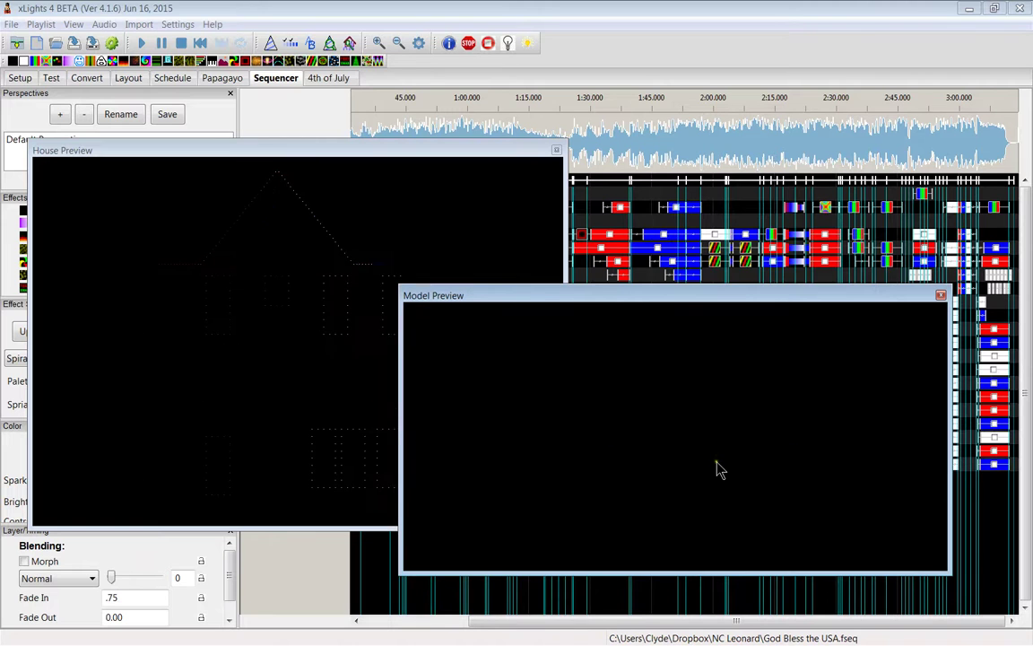
left_click_drag(274, 152, 154, 154)
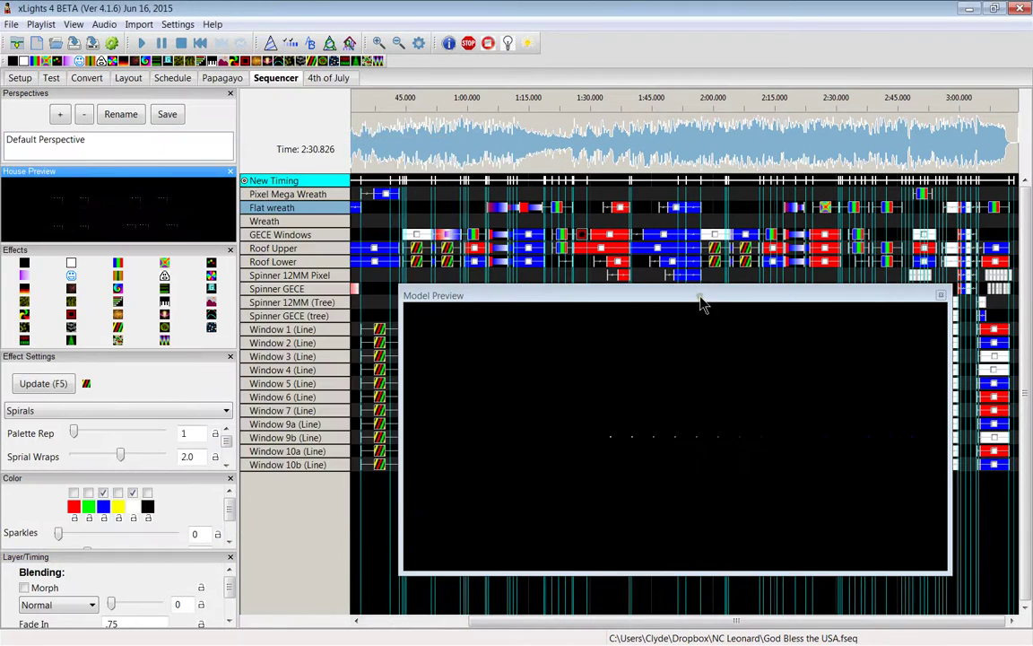
left_click_drag(719, 318, 166, 249)
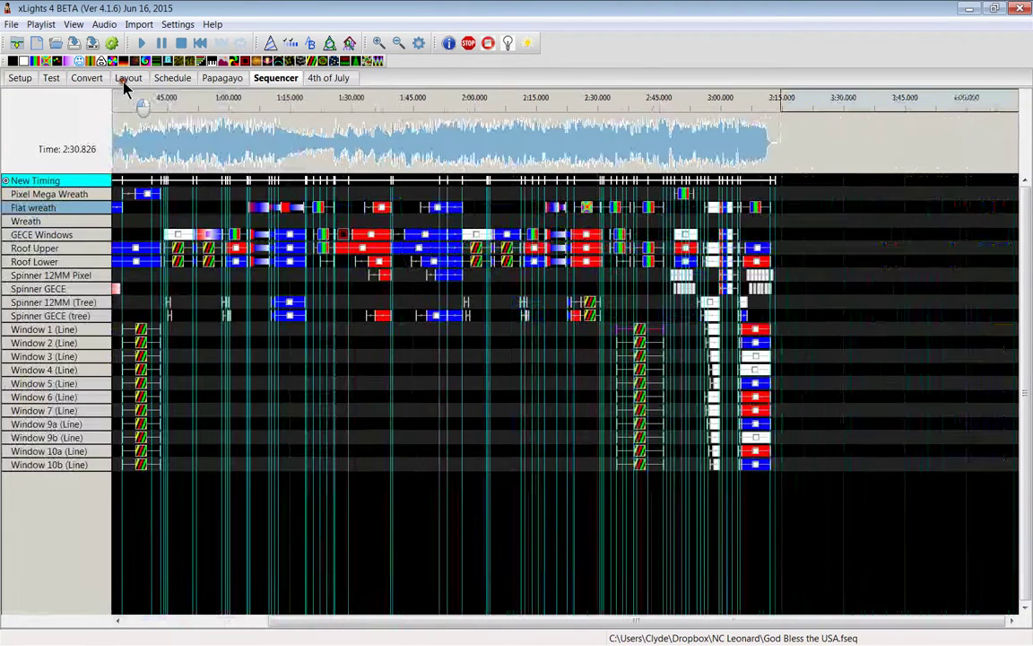
- Open Spinner GECE's settings from the Layout Model List, enlarged to show its full node grid
left_click(126, 79)
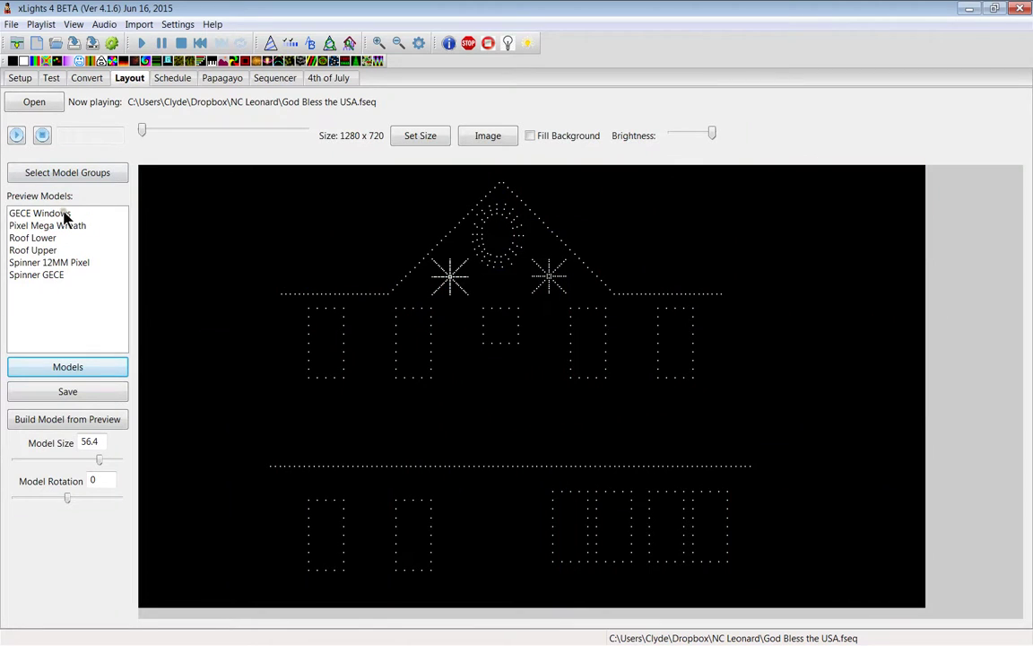
left_click(54, 367)
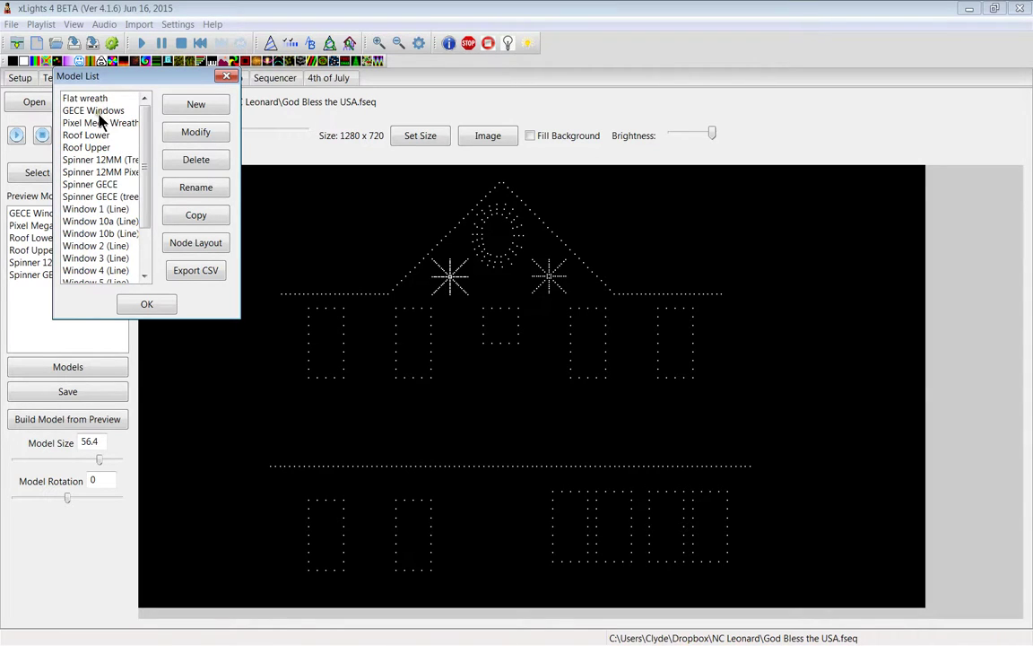
left_click(104, 185)
left_click(167, 132)
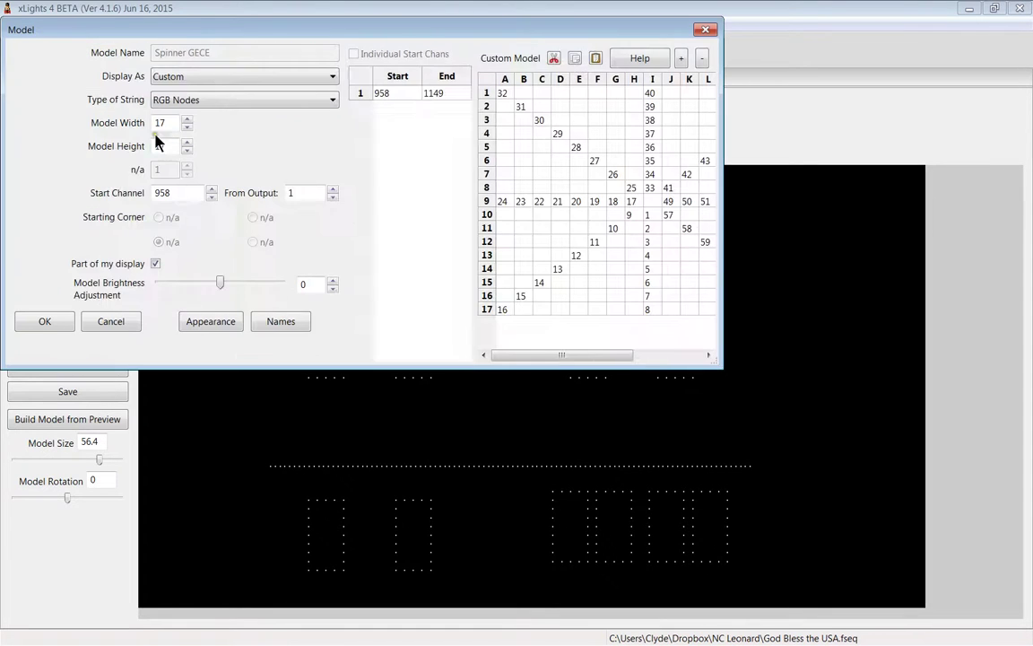
left_click_drag(716, 362, 983, 439)
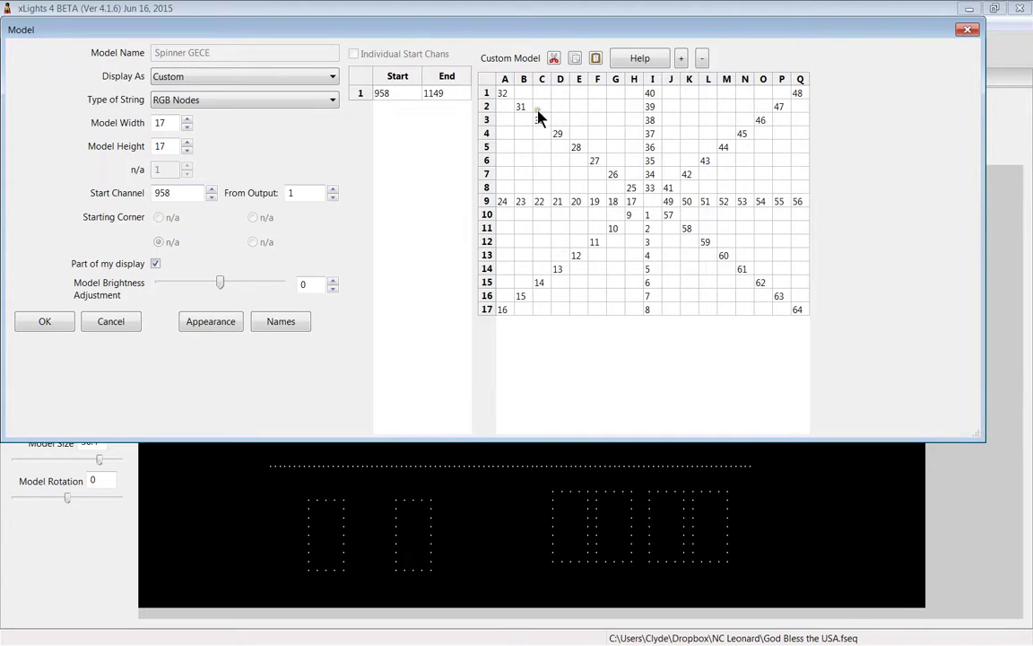
- Review Spinner GECE's display type, string type, start channel 958 and node grid, then close unchanged
left_click(182, 79)
left_click(186, 80)
left_click(177, 103)
left_click(157, 93)
double_click(175, 193)
left_click(181, 196)
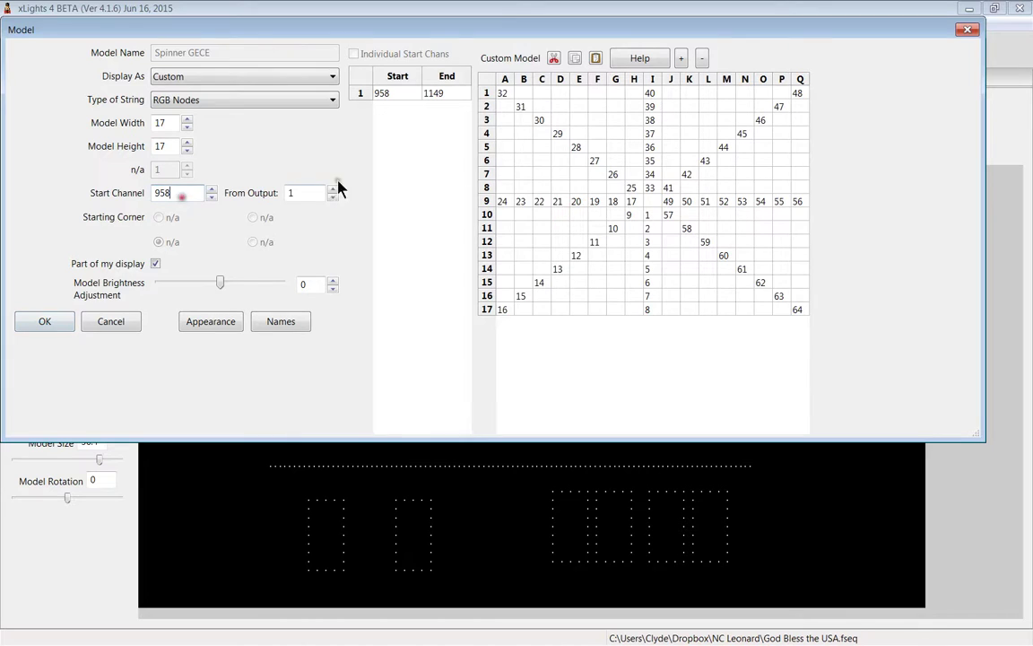
left_click(506, 93)
left_click(45, 319)
- Set the Spinner GECE (tree) model to display as Tree 360
left_click(87, 197)
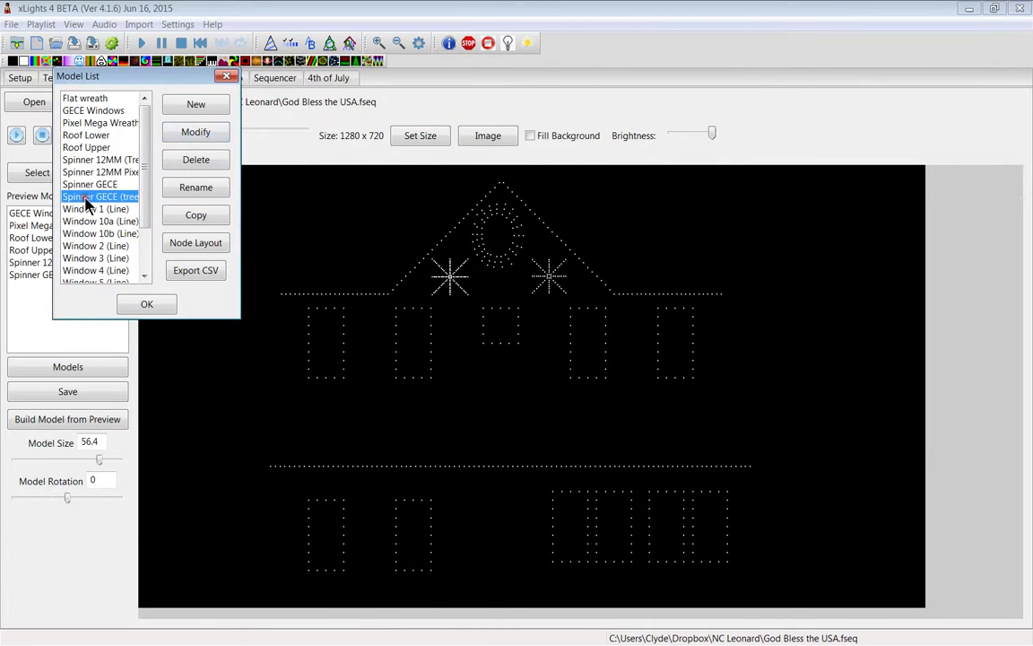
left_click(185, 138)
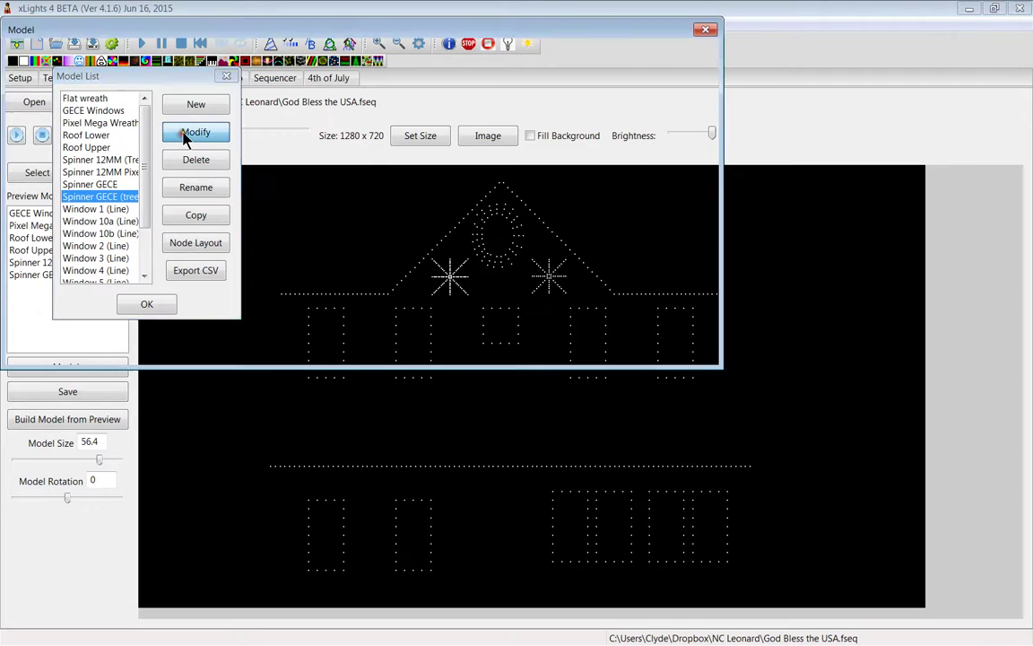
double_click(154, 193)
left_click(184, 80)
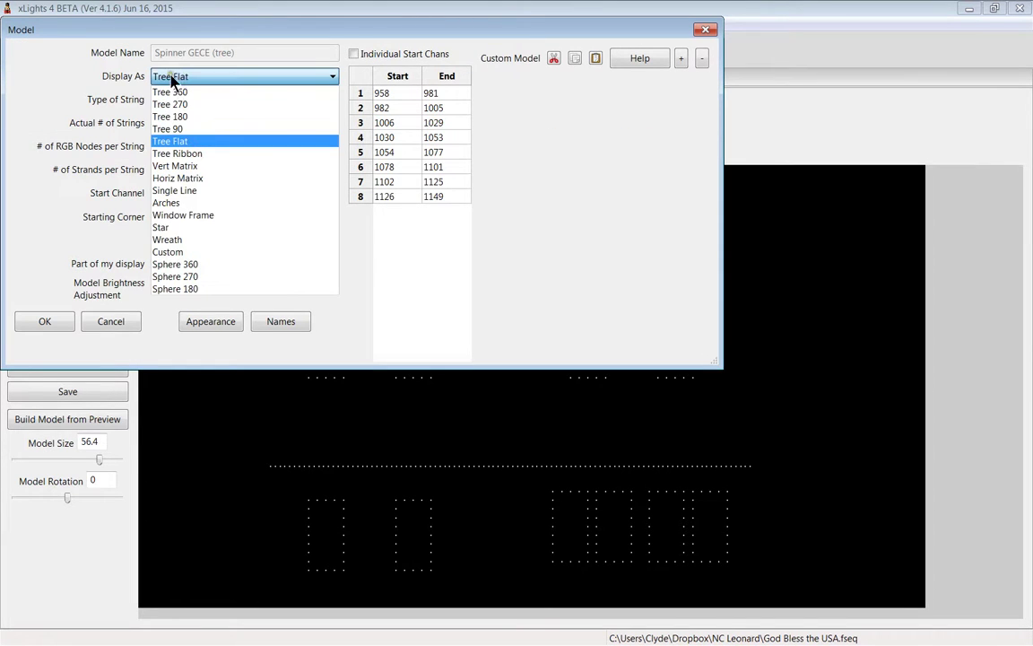
left_click(179, 92)
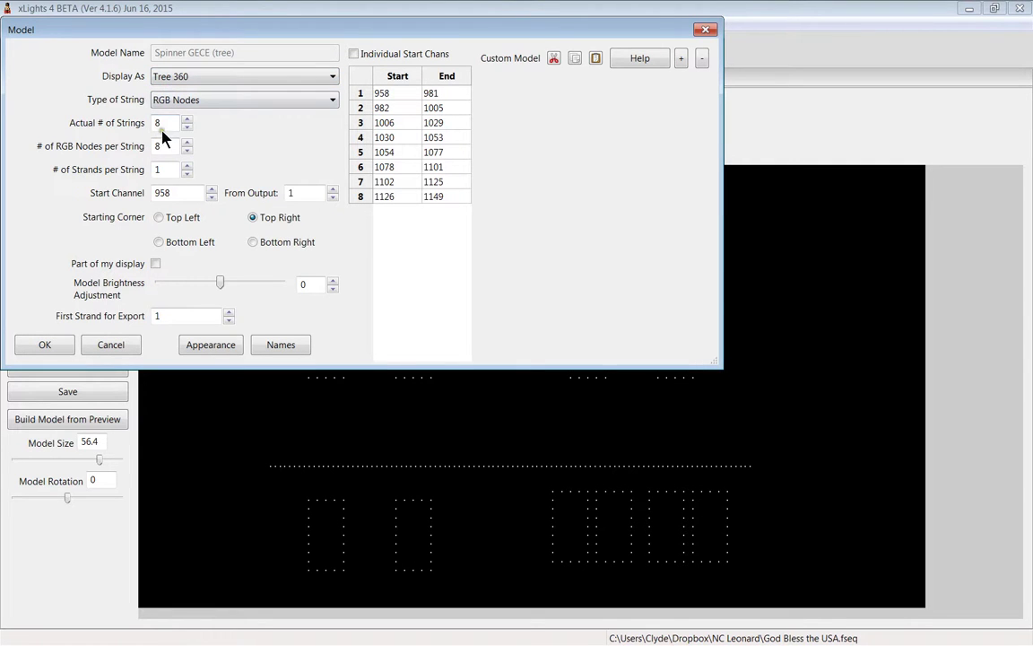
- Tick Part of my display for the tree model, confirm it, and close the Model List
left_click_drag(211, 34, 265, 631)
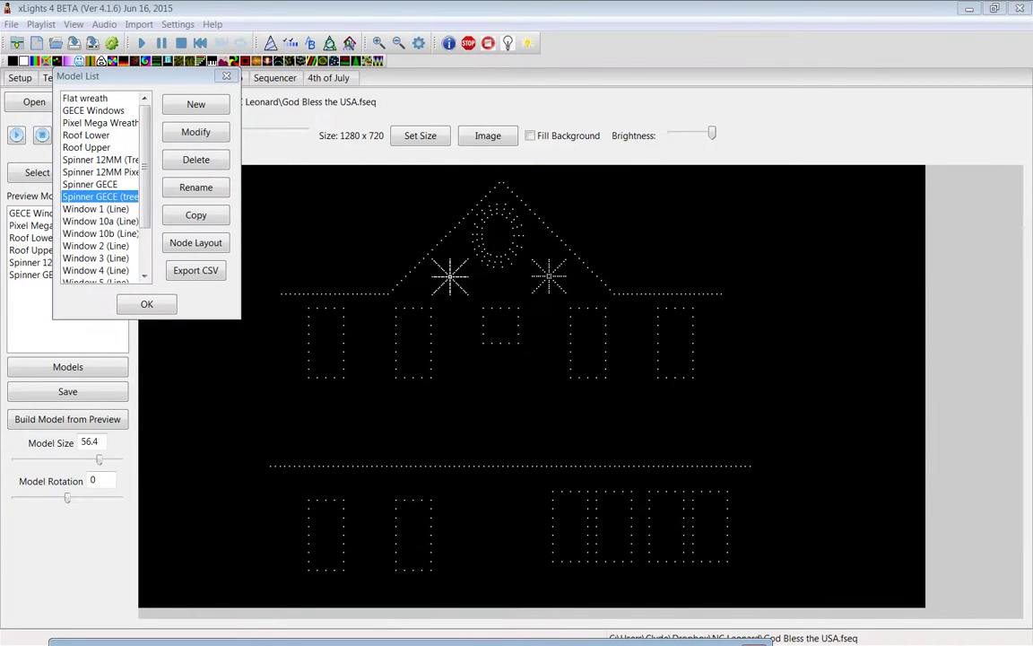
left_click_drag(269, 640, 408, 168)
left_click(361, 401)
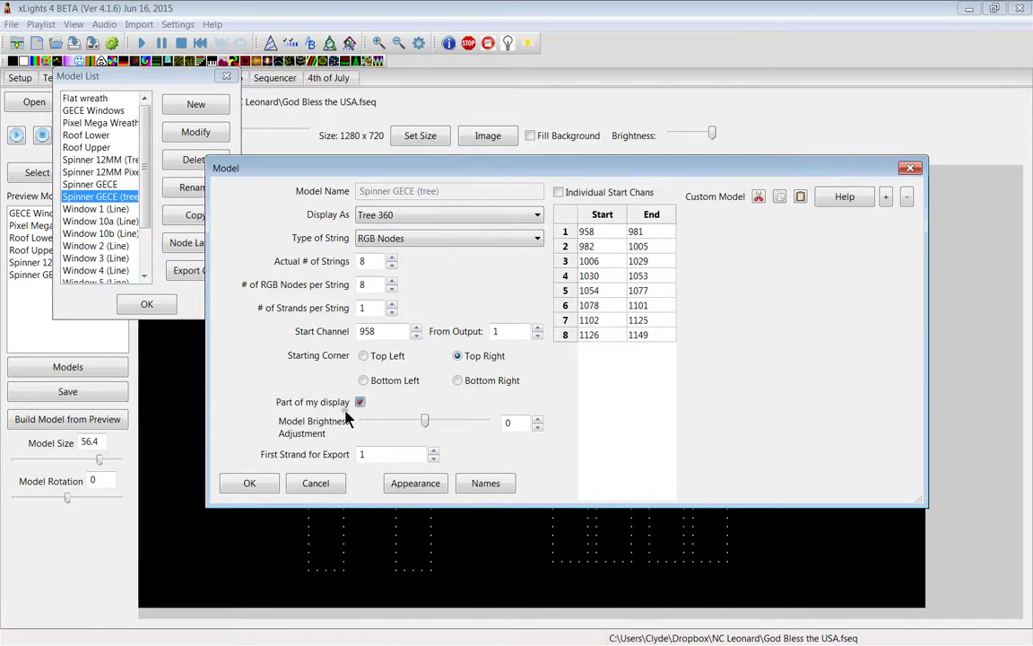
left_click(243, 485)
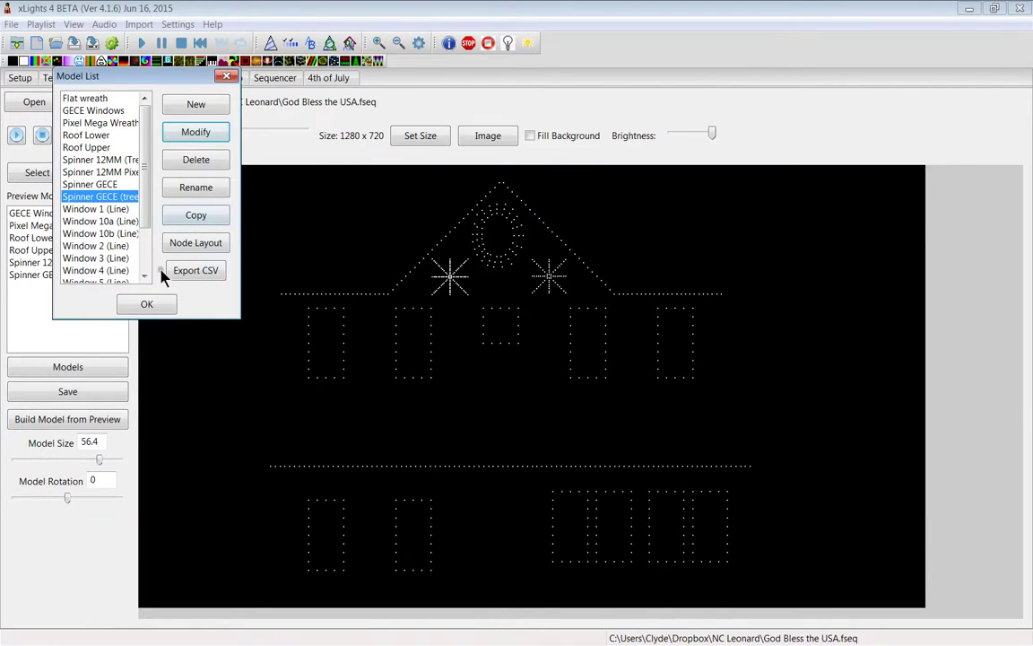
left_click(149, 303)
- Move the tree lower and enlarge it, then pick Spinner GECE (tree) from the model list
left_click(813, 237)
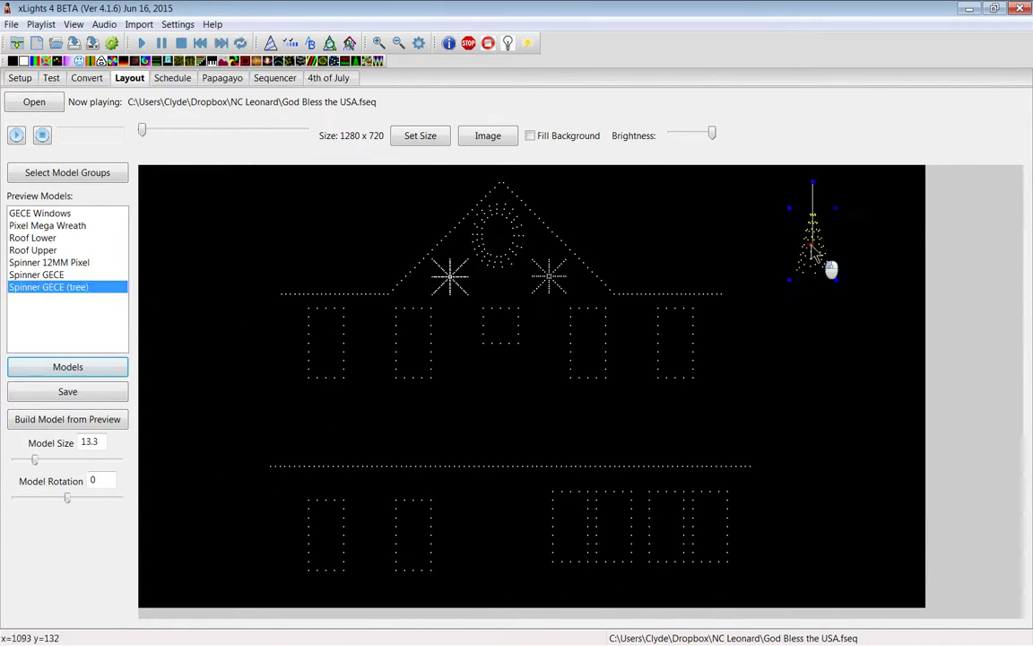
left_click_drag(813, 238, 869, 420)
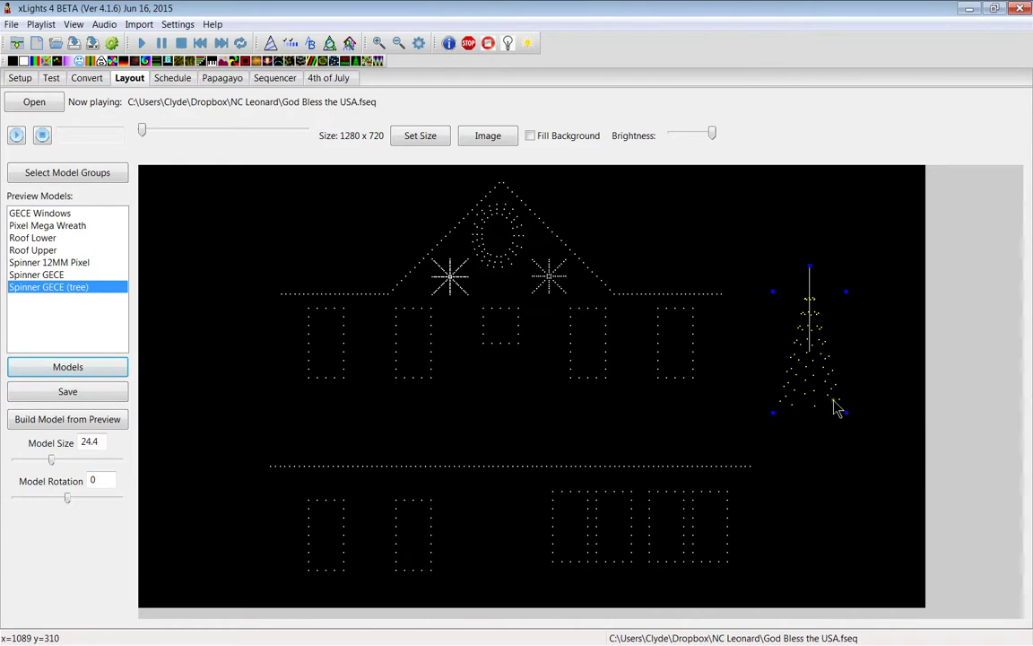
left_click(59, 363)
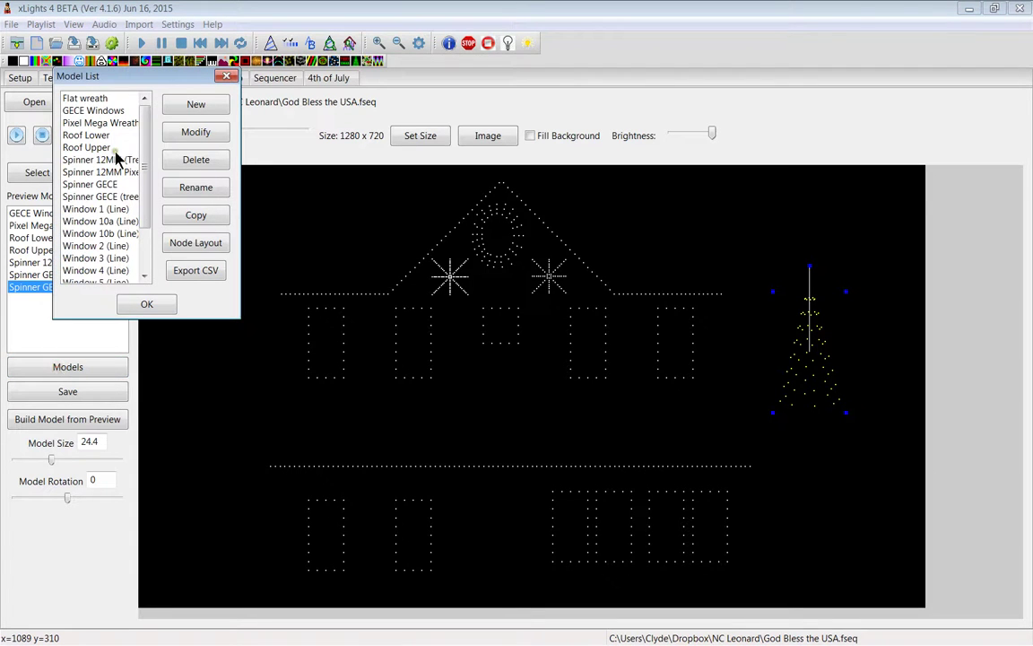
left_click(85, 198)
- Uncheck 'Part of my display' for Spinner GECE (tree), then show the Sequencer with House Preview floating
left_click(172, 139)
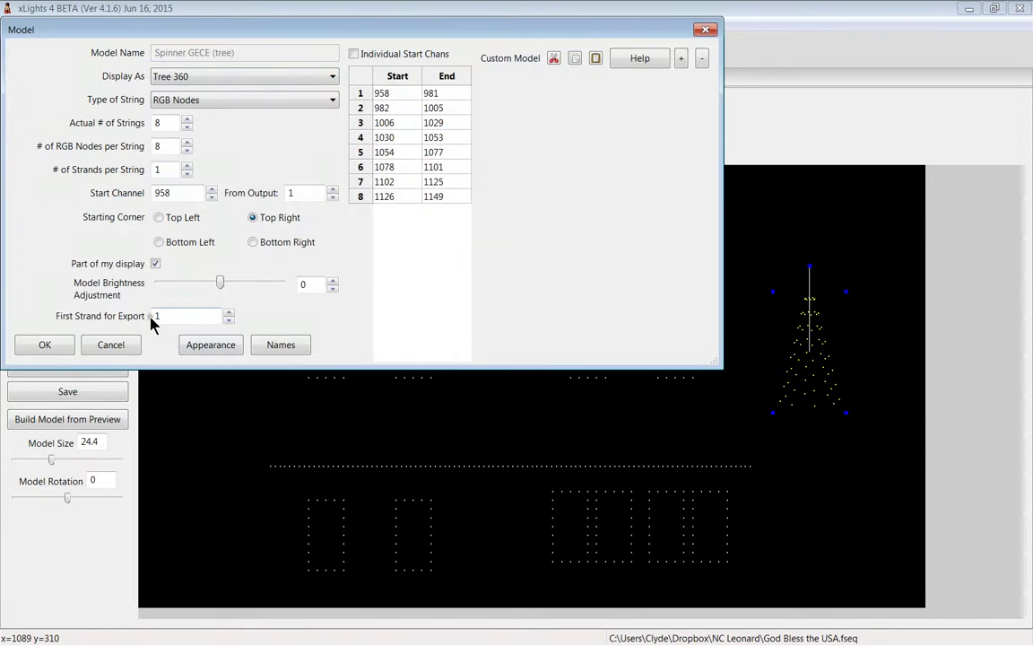
left_click(155, 264)
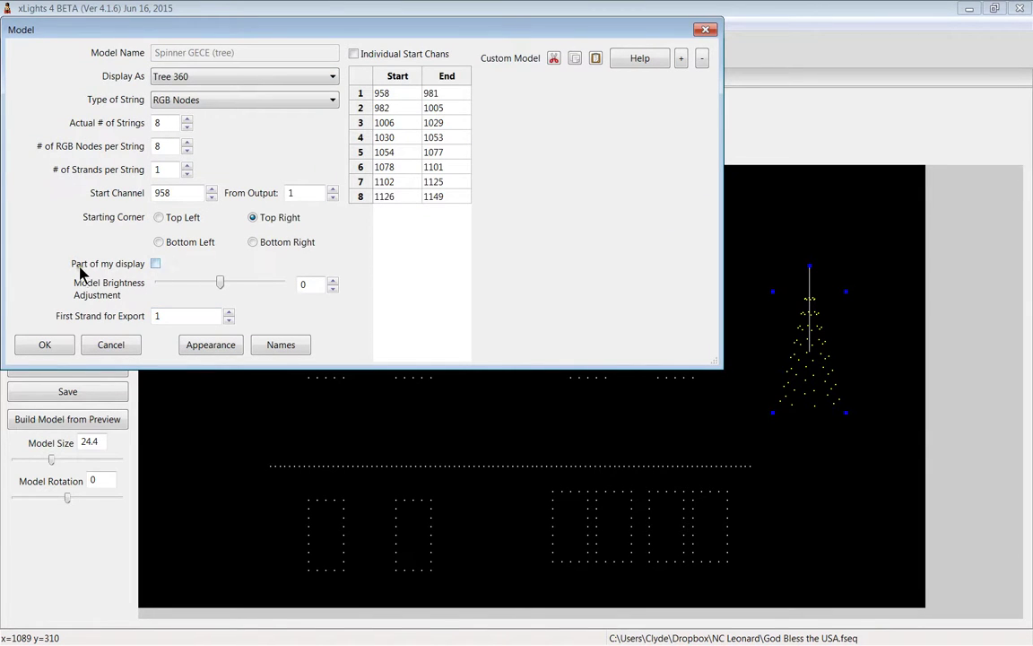
left_click(45, 344)
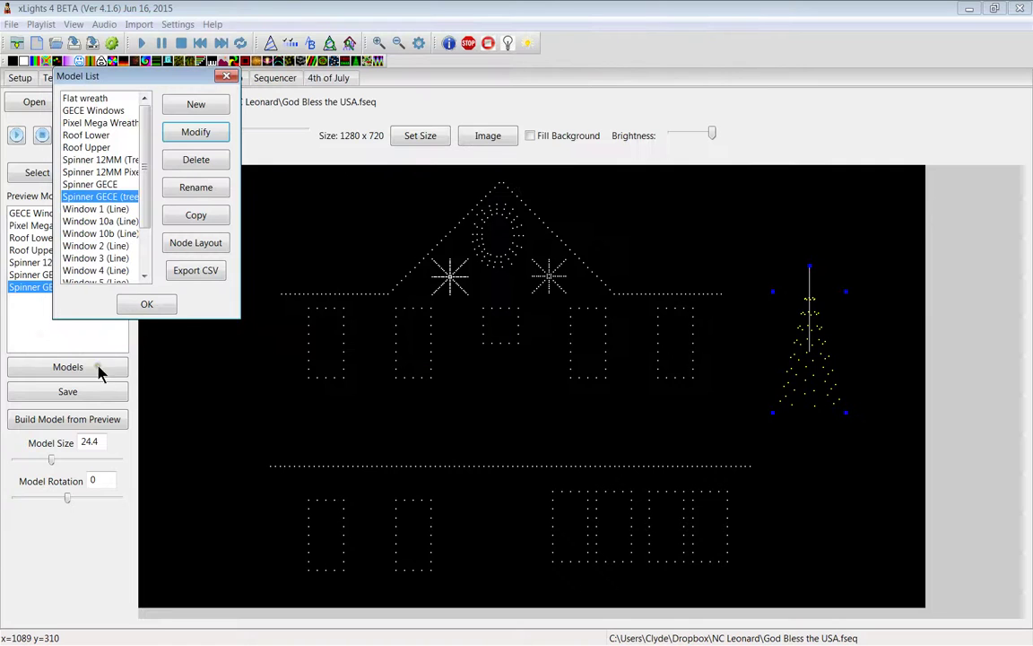
left_click(144, 301)
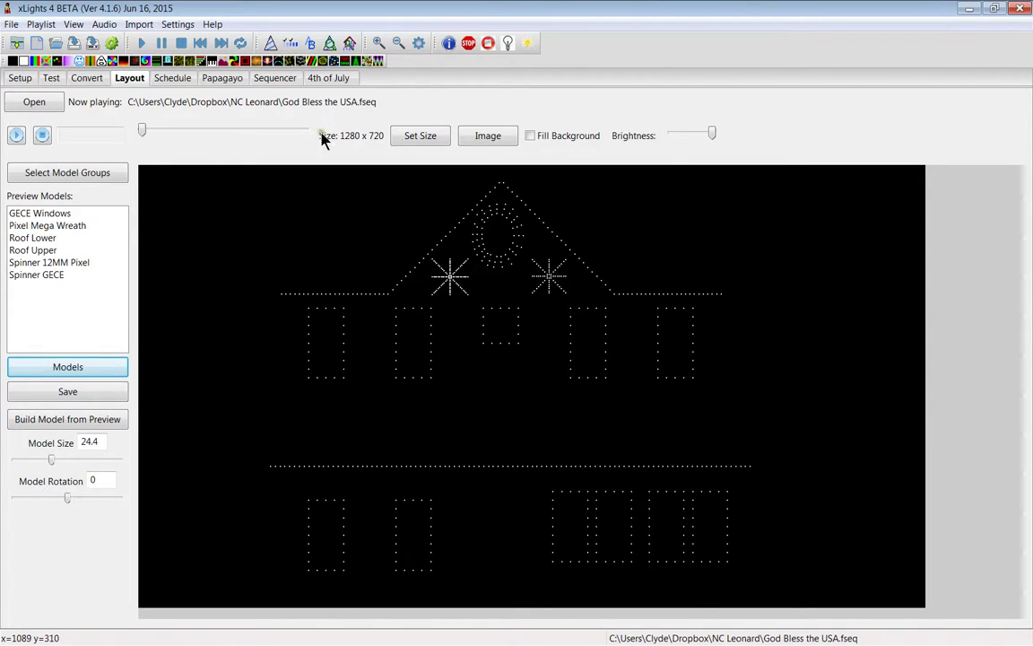
left_click(282, 81)
left_click_drag(127, 158, 399, 228)
- Preview a few grid effects while enlarging the floating House Preview and moving it down and right
left_click(773, 255)
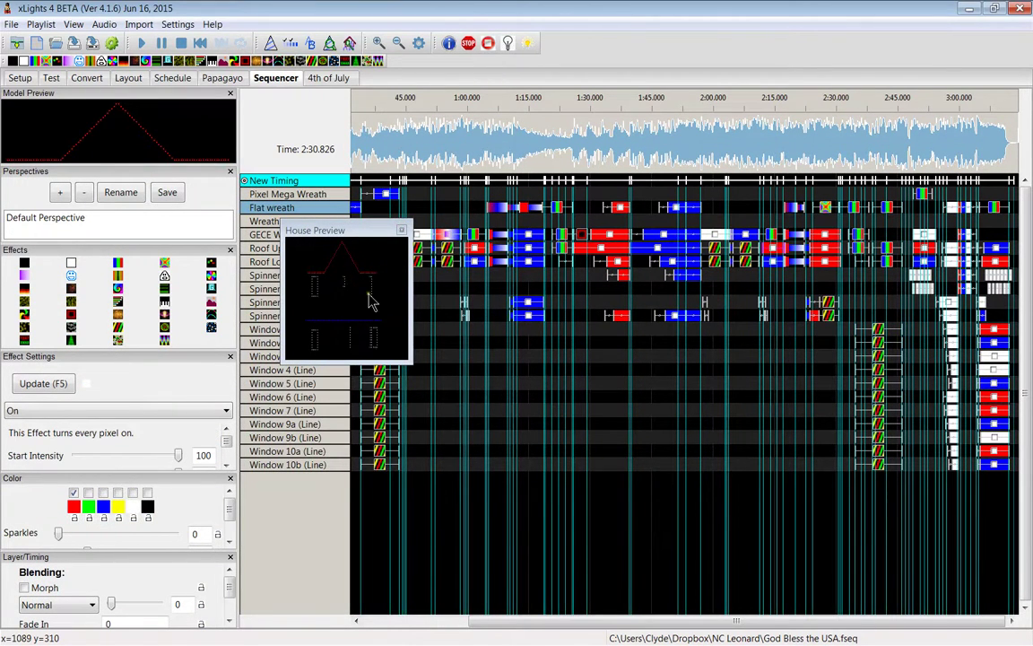
left_click(716, 235)
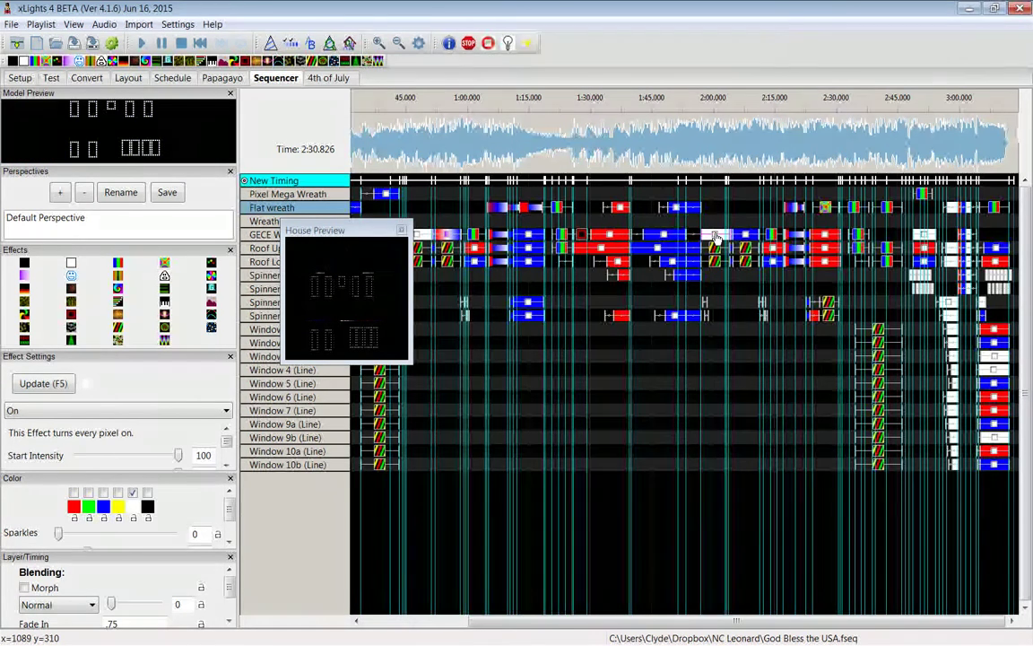
left_click_drag(305, 233, 292, 345)
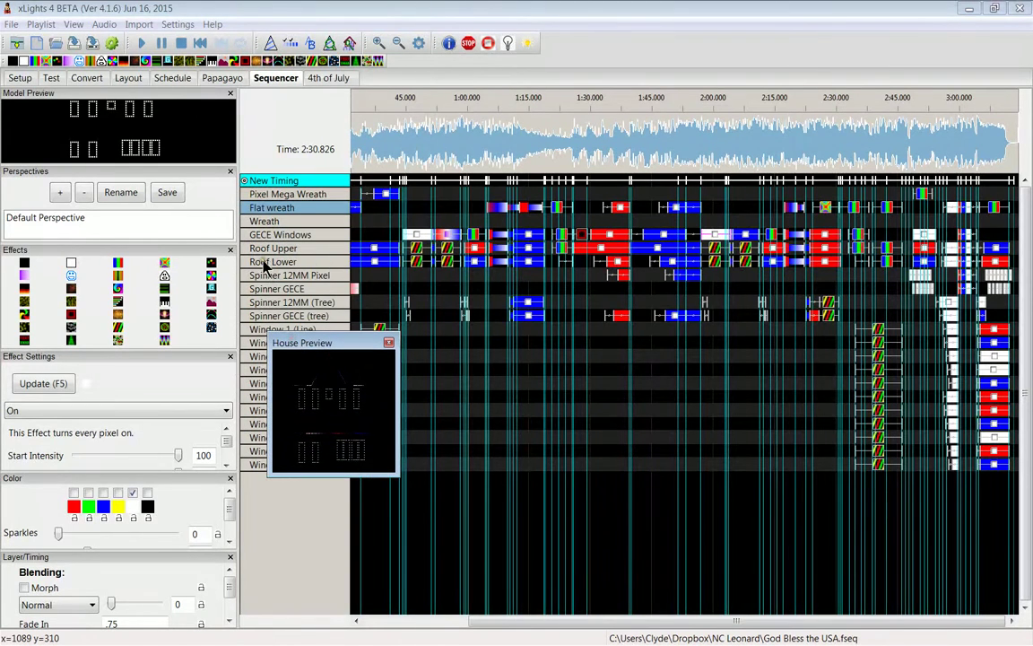
left_click(714, 267)
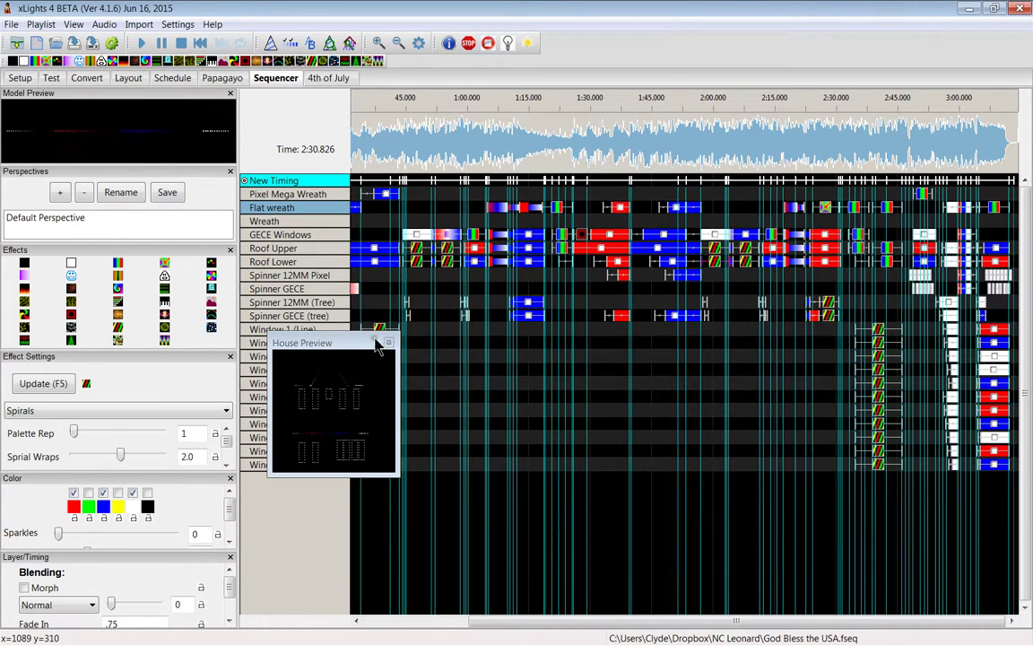
left_click_drag(394, 333, 576, 161)
left_click_drag(380, 166, 254, 163)
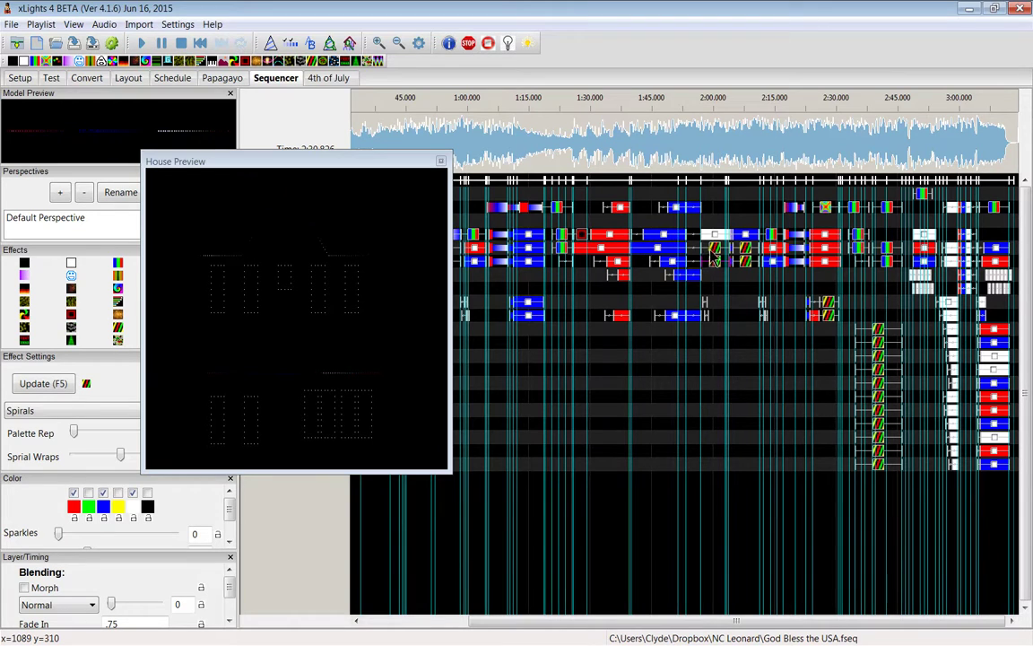
left_click_drag(363, 163, 726, 350)
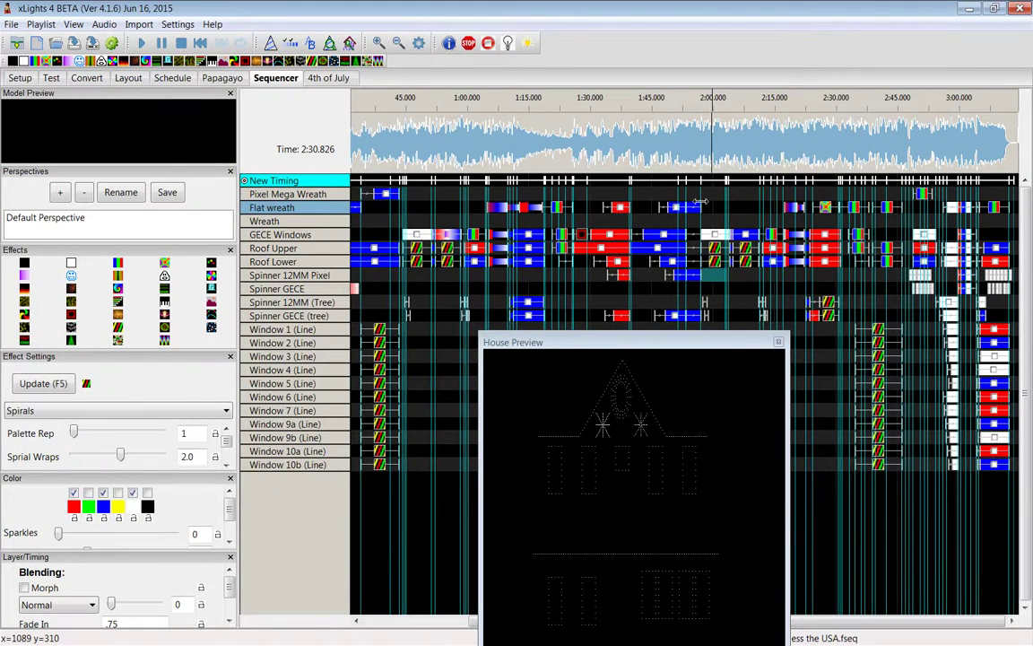
- Recolour the Spinner 12MM (Tree) Bars palette to red plus black, then dock House Preview beside the grid
scroll(706, 175, "up", 2)
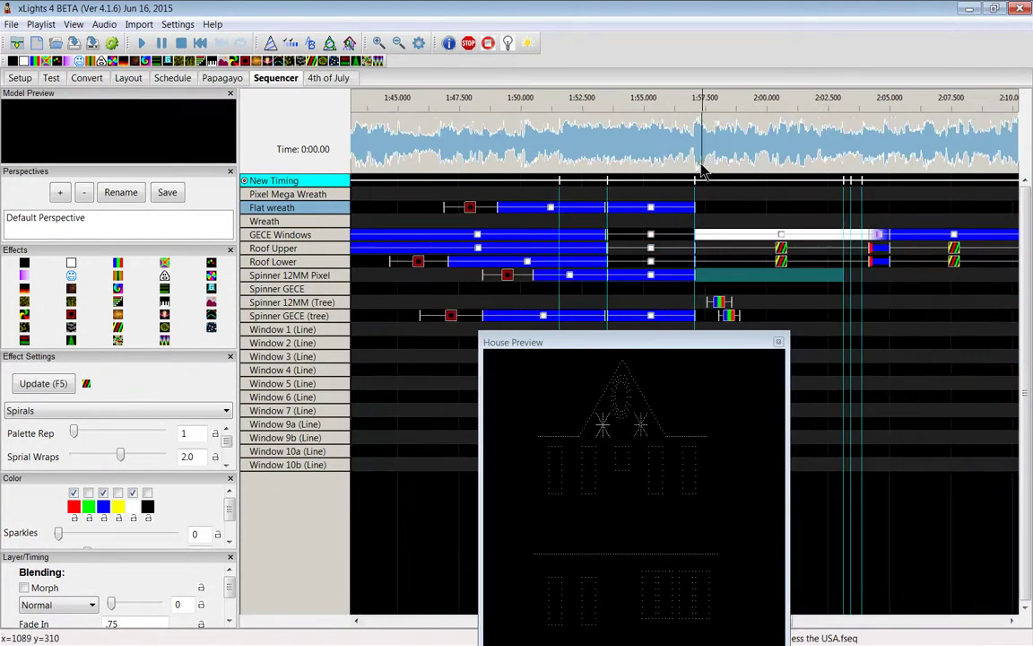
left_click(718, 302)
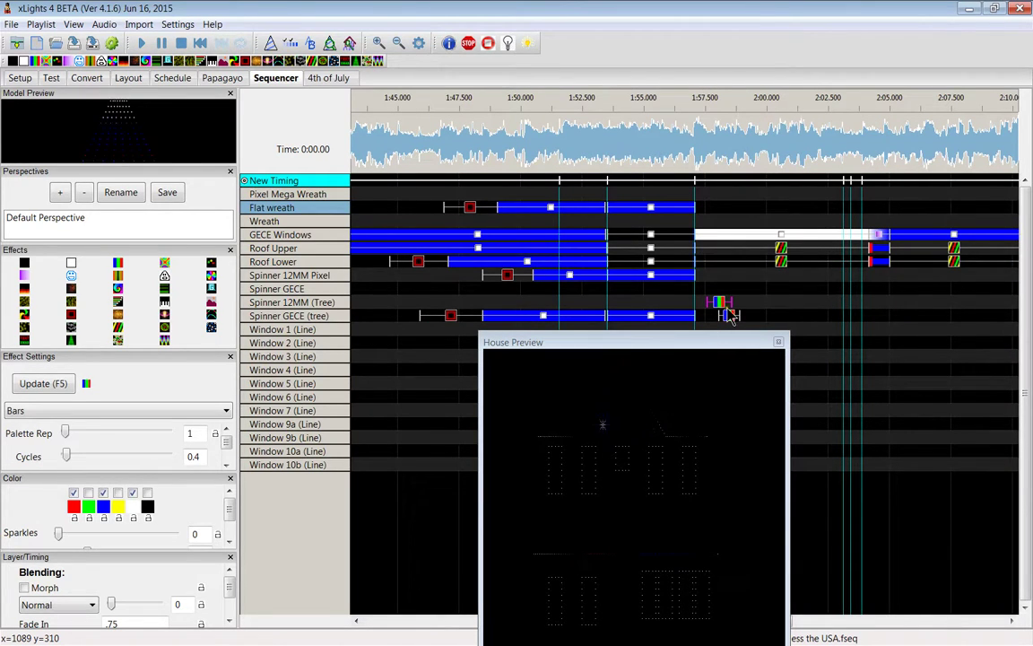
left_click(103, 492)
left_click(74, 492)
left_click(147, 493)
left_click(73, 492)
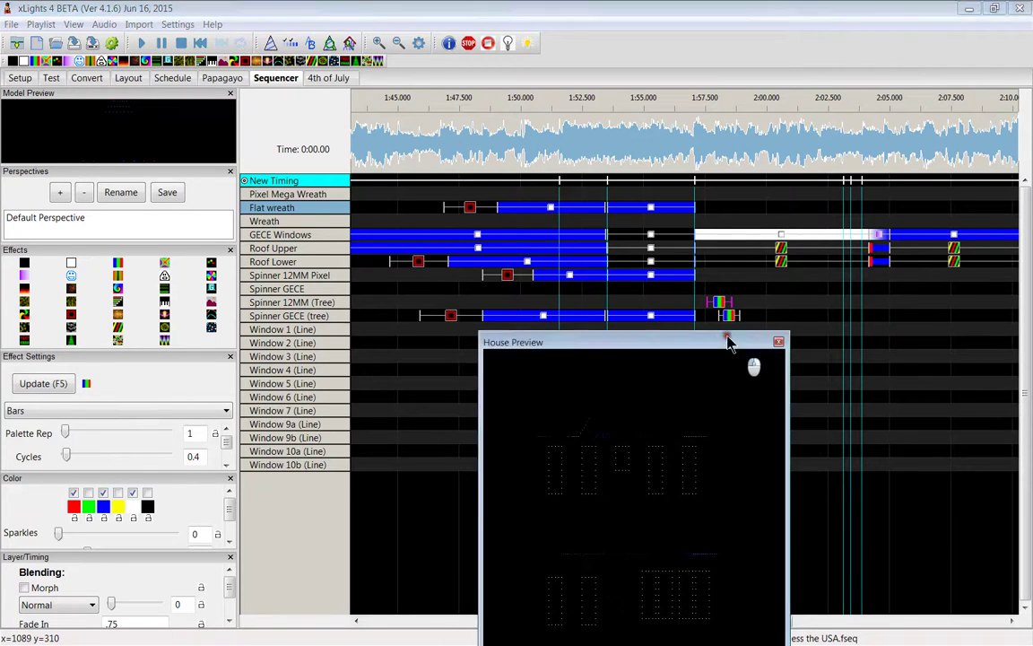
left_click_drag(703, 326, 264, 175)
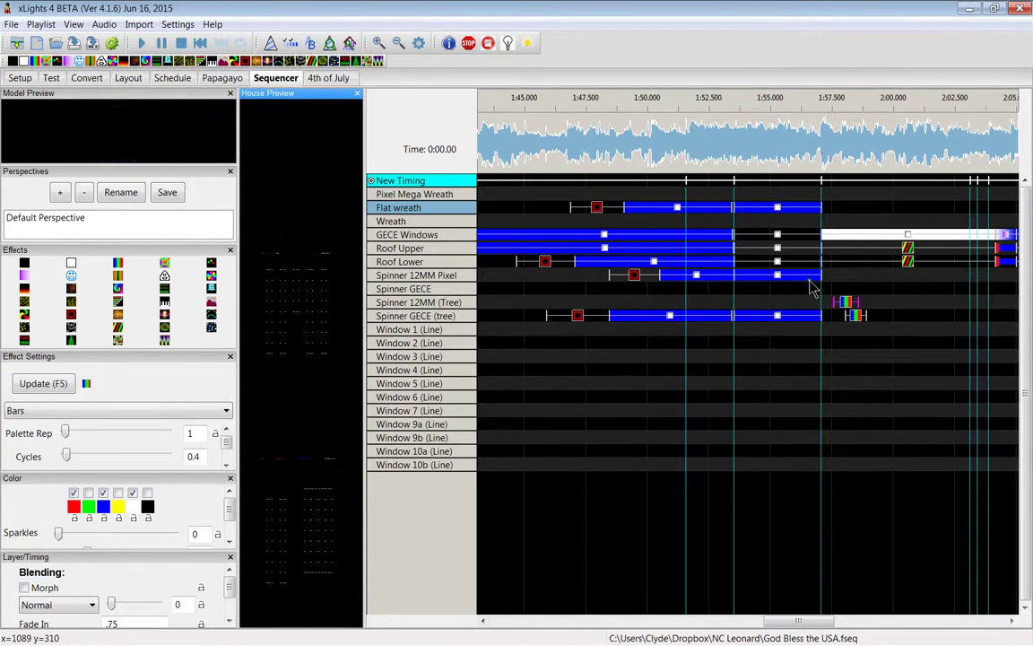
- Move House Preview from its side dock into the left panel stack, above Perspectives
left_click_drag(260, 95, 36, 161)
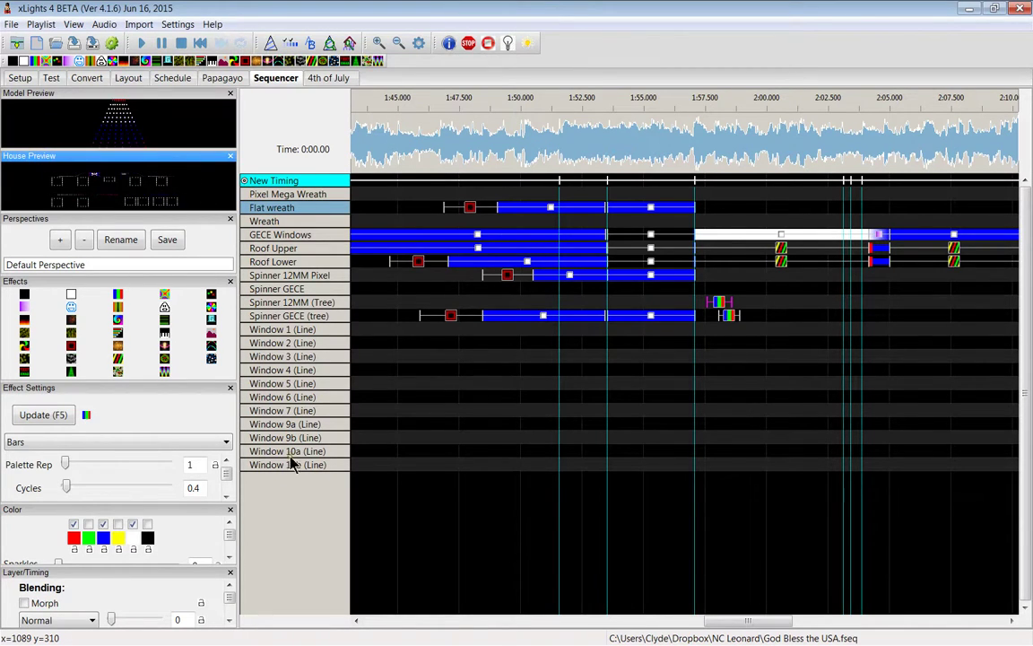
left_click_drag(104, 164, 475, 307)
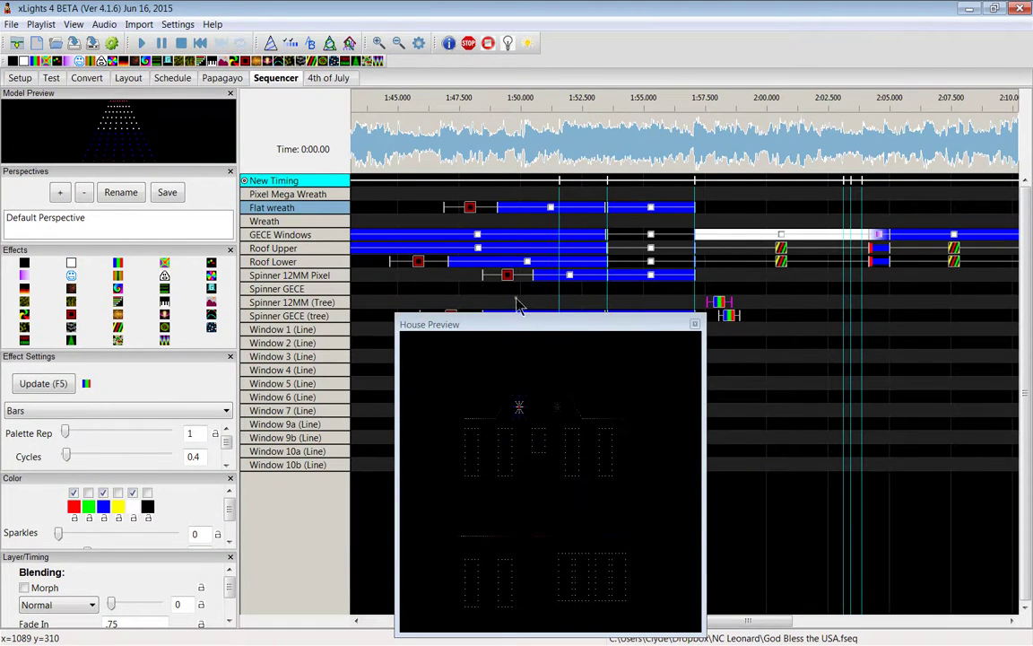
left_click_drag(596, 323, 162, 157)
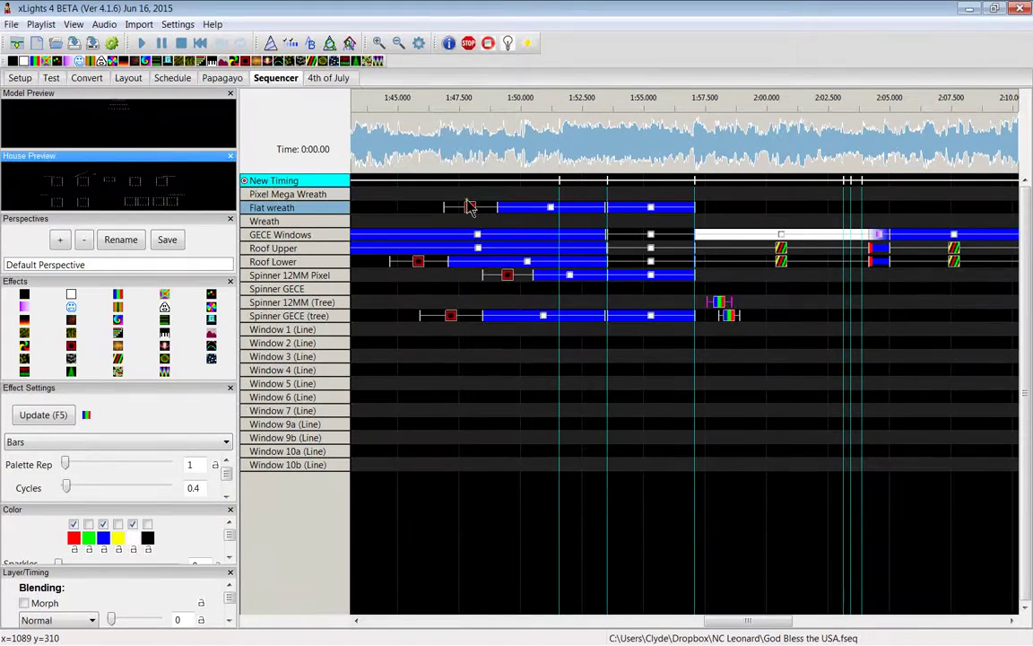
- Select the red Ripple effect on Flat wreath and pull Model Preview into a widened floating window
left_click(425, 193)
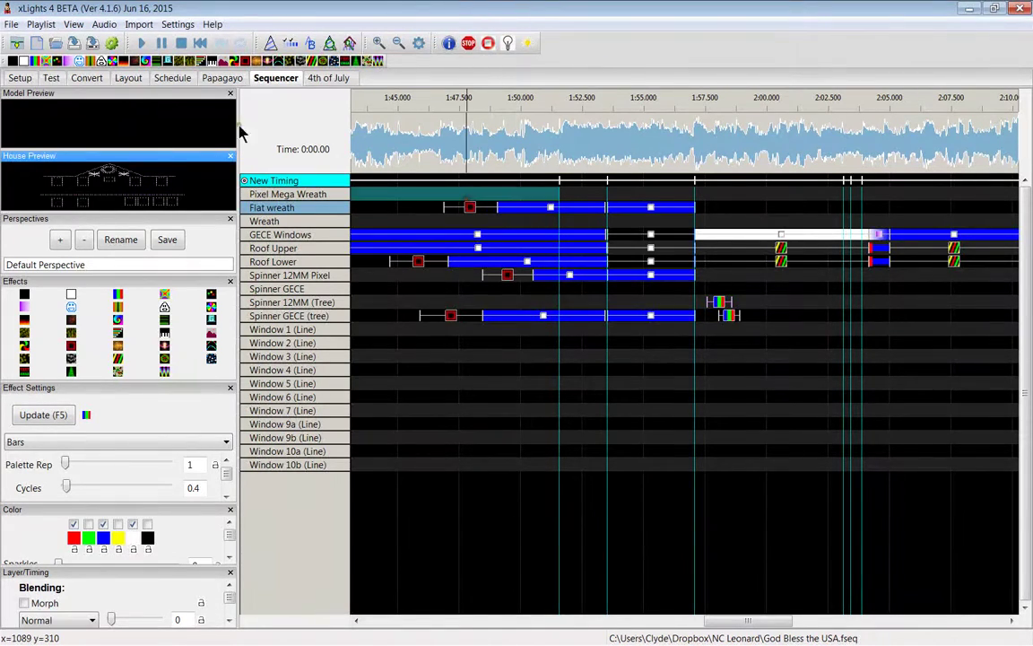
left_click(469, 209)
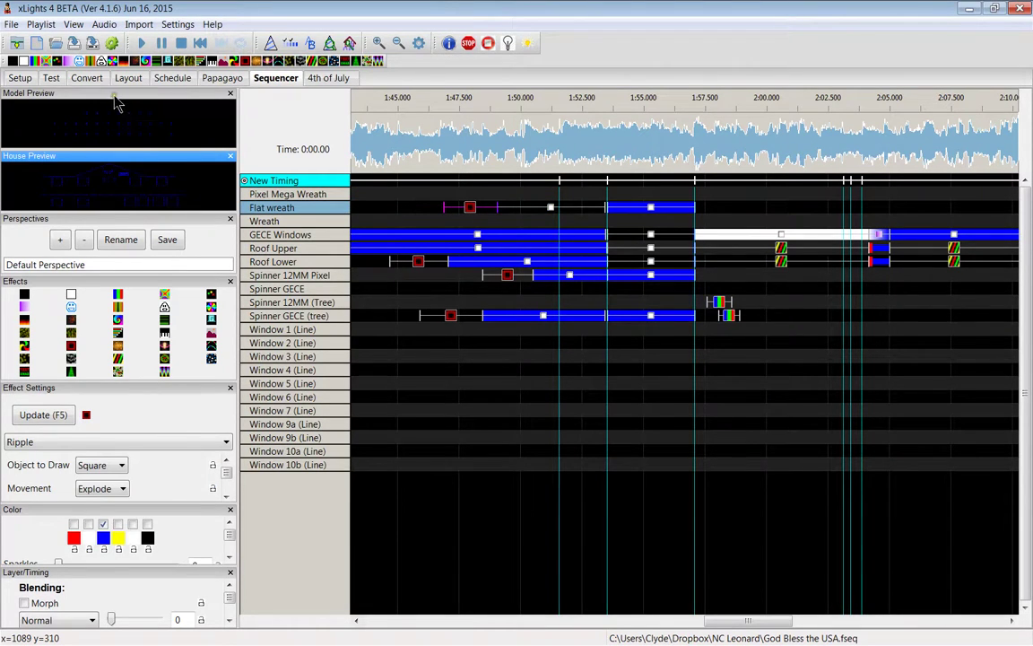
left_click_drag(114, 95, 529, 302)
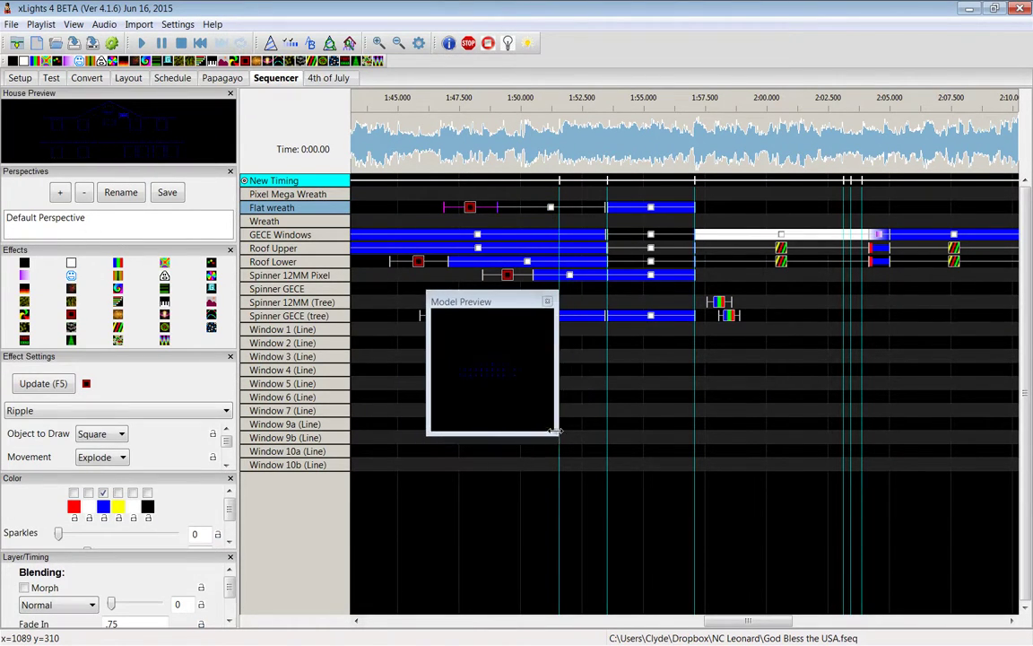
left_click_drag(556, 431, 743, 434)
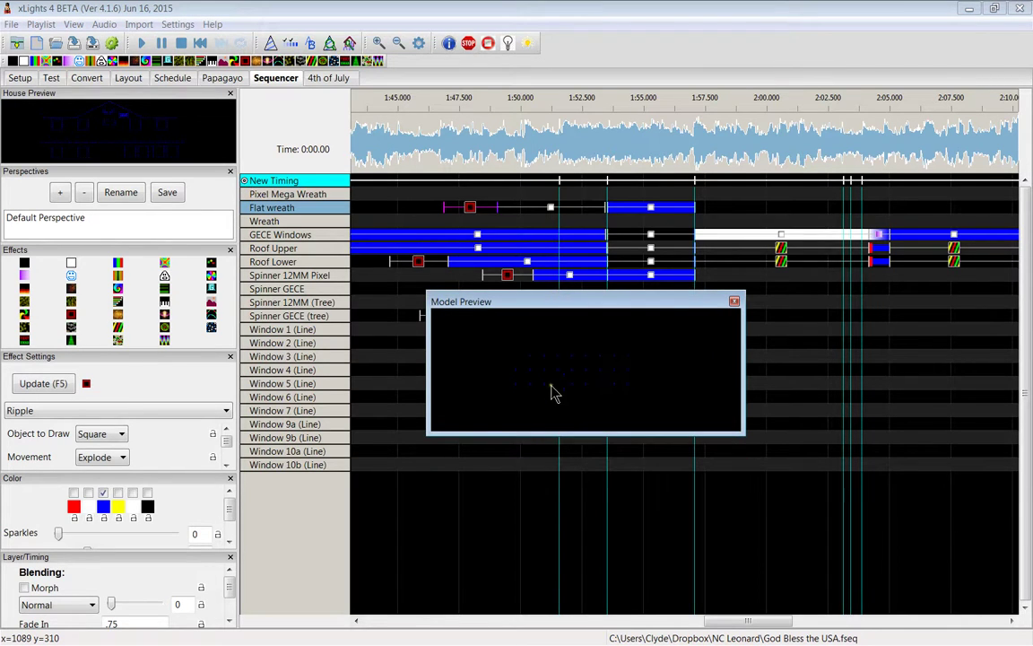
- Preview the Flat wreath effects and the Pixel Mega Wreath Bars effect, widening the window further
left_click(550, 208)
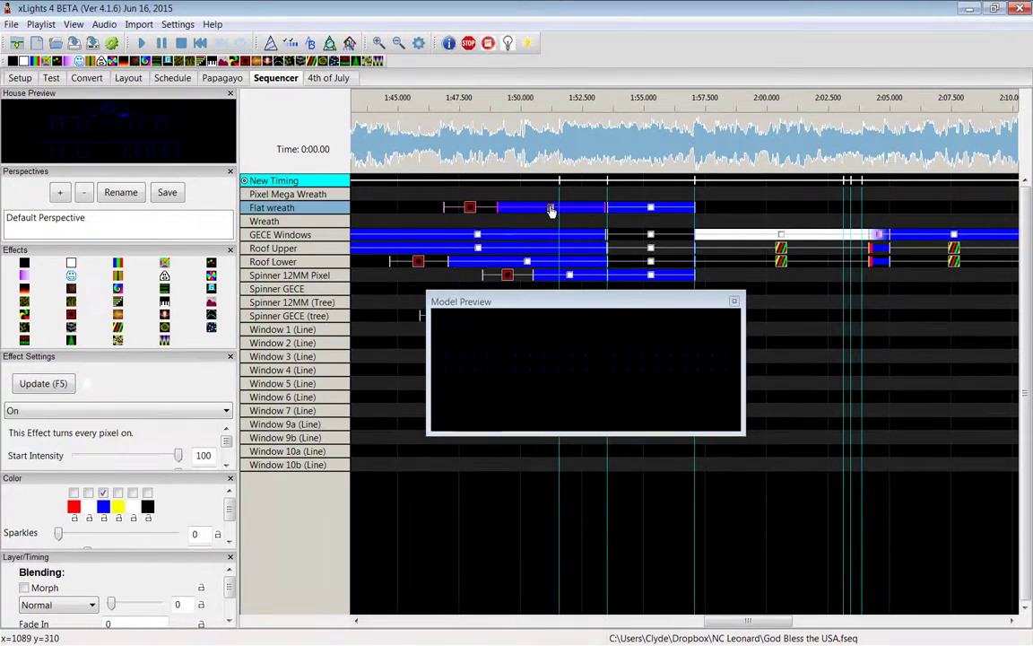
left_click(650, 212)
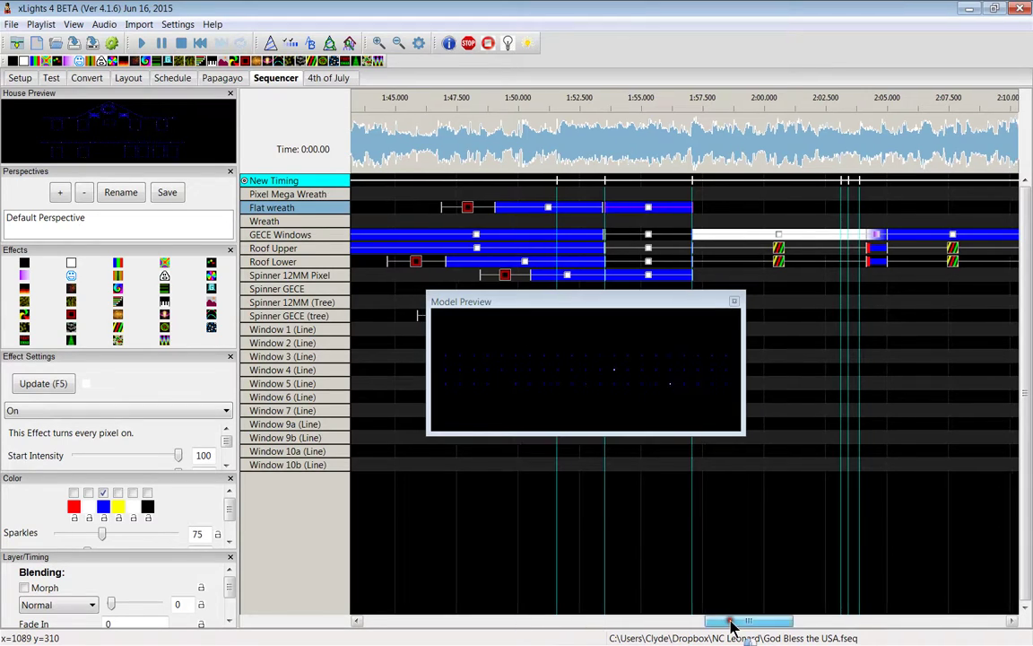
left_click_drag(733, 622, 924, 625)
left_click(540, 194)
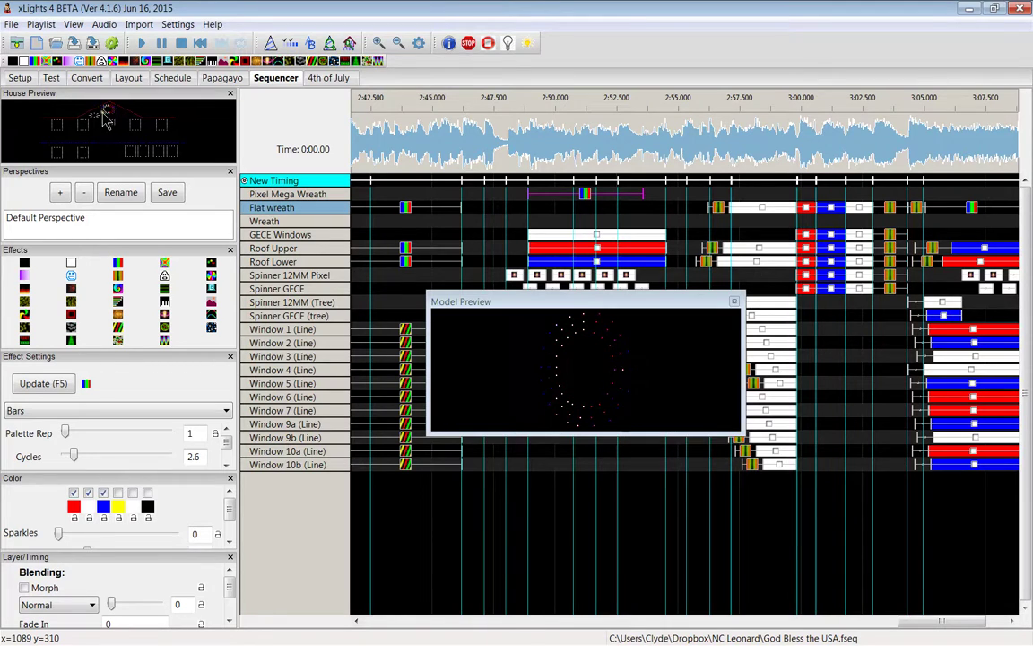
- Select a Flat wreath effect, then dock House Preview above Perspectives with Model Preview beneath it
left_click(385, 208)
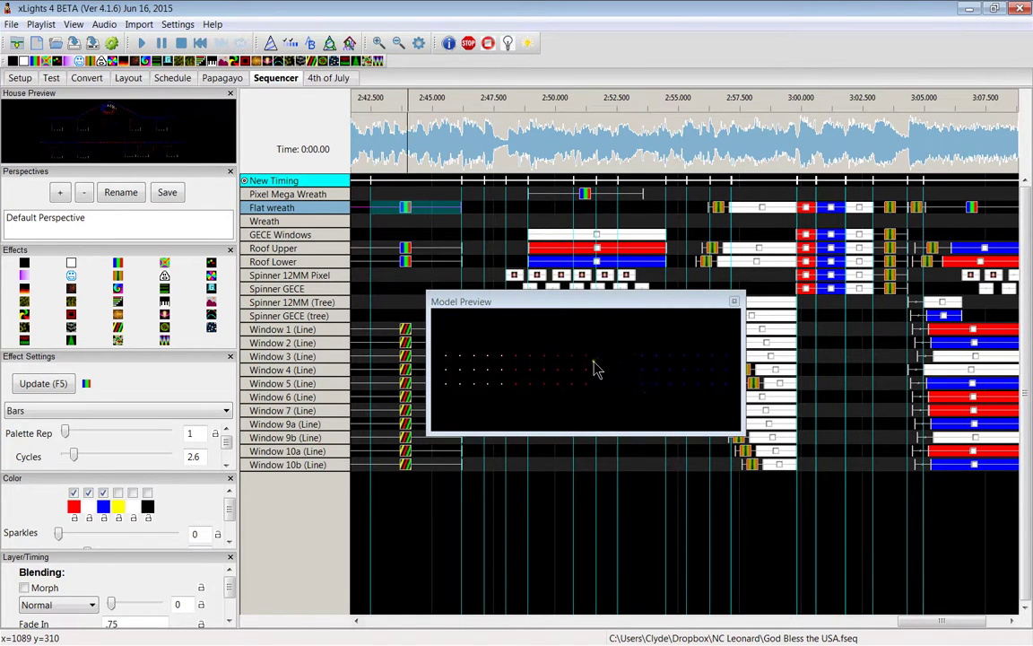
left_click_drag(101, 92, 432, 220)
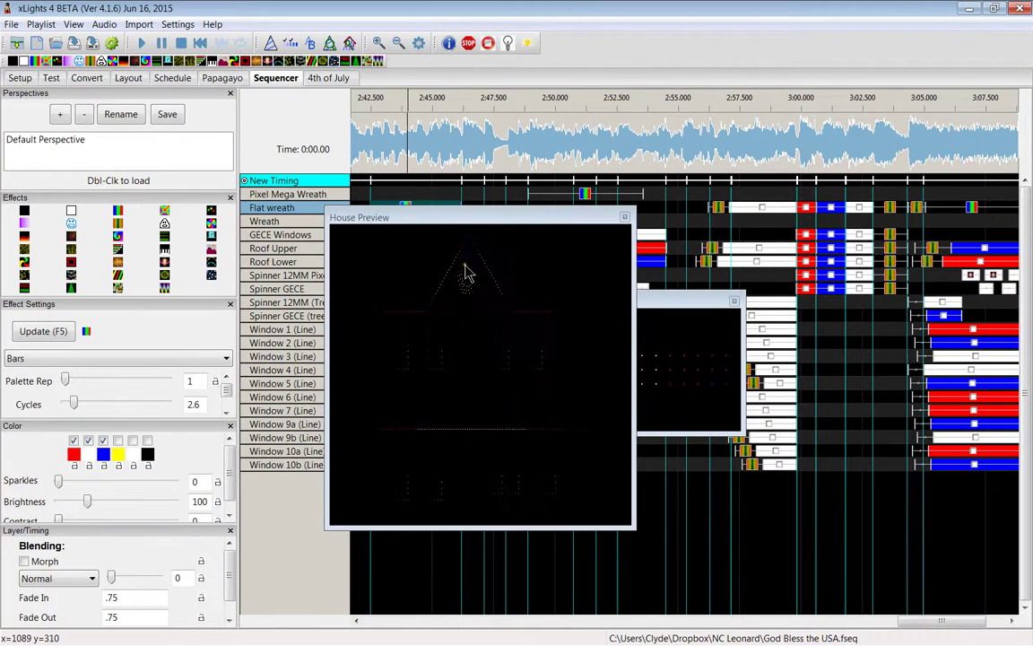
left_click_drag(556, 218, 213, 110)
left_click_drag(577, 301, 121, 163)
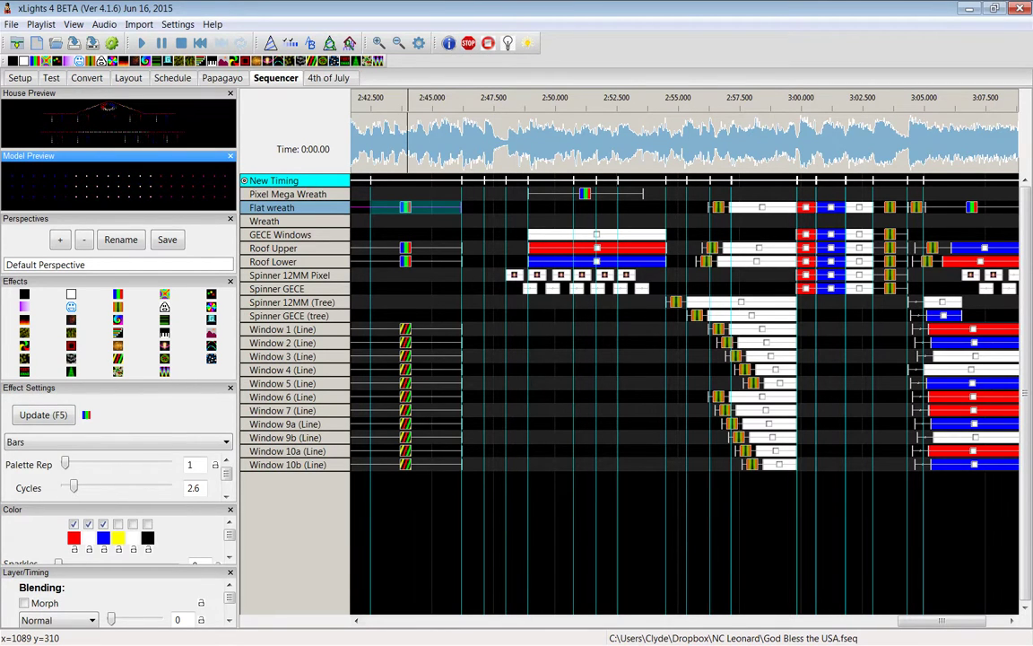
left_click(511, 273)
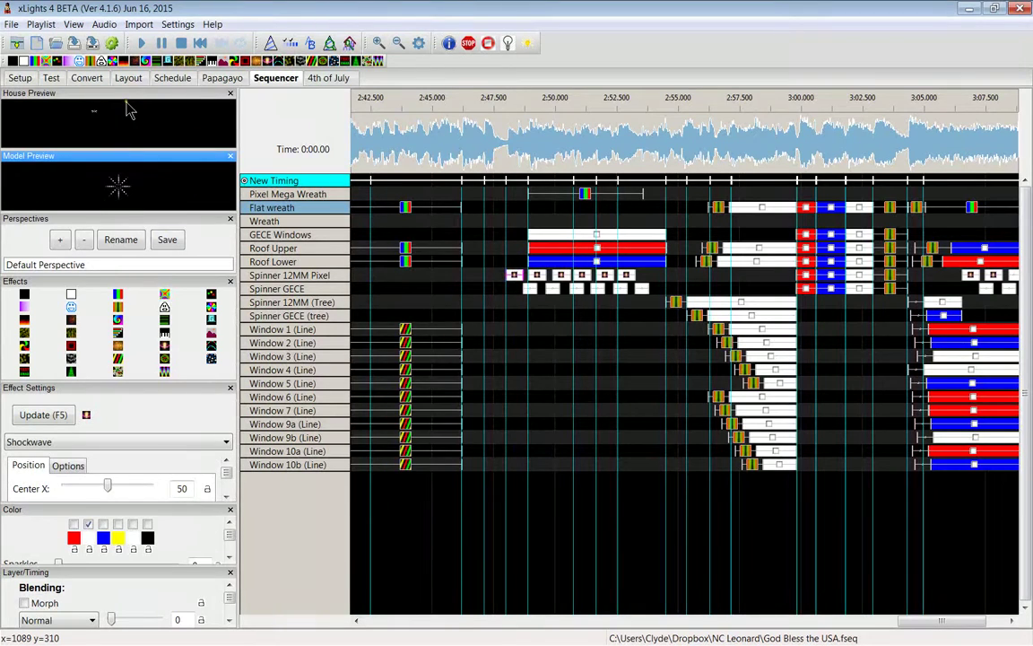
left_click(537, 275)
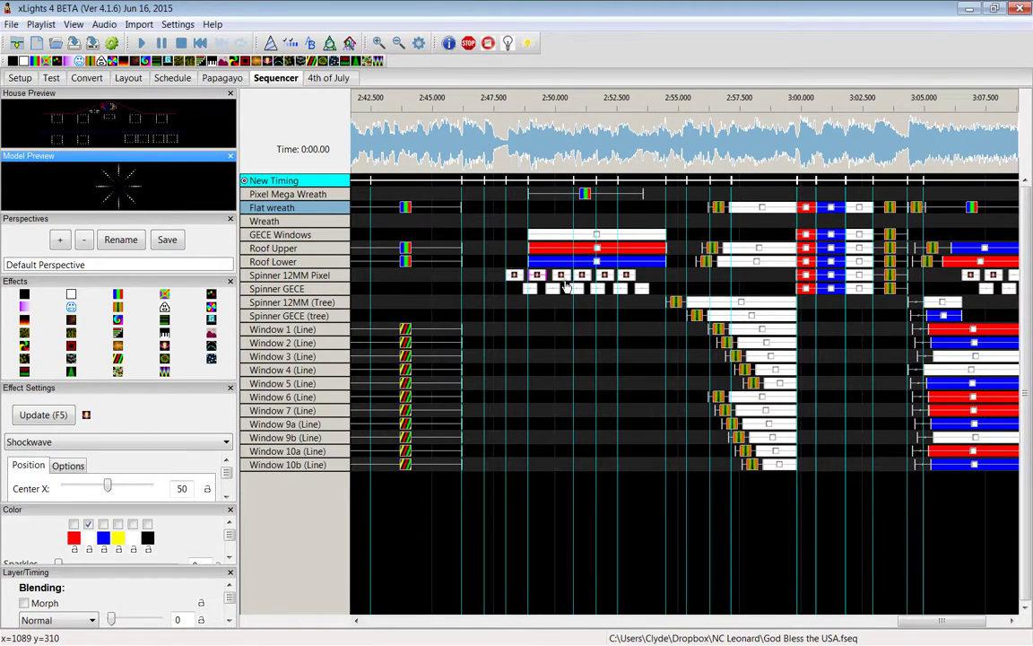
left_click(562, 276)
left_click(582, 276)
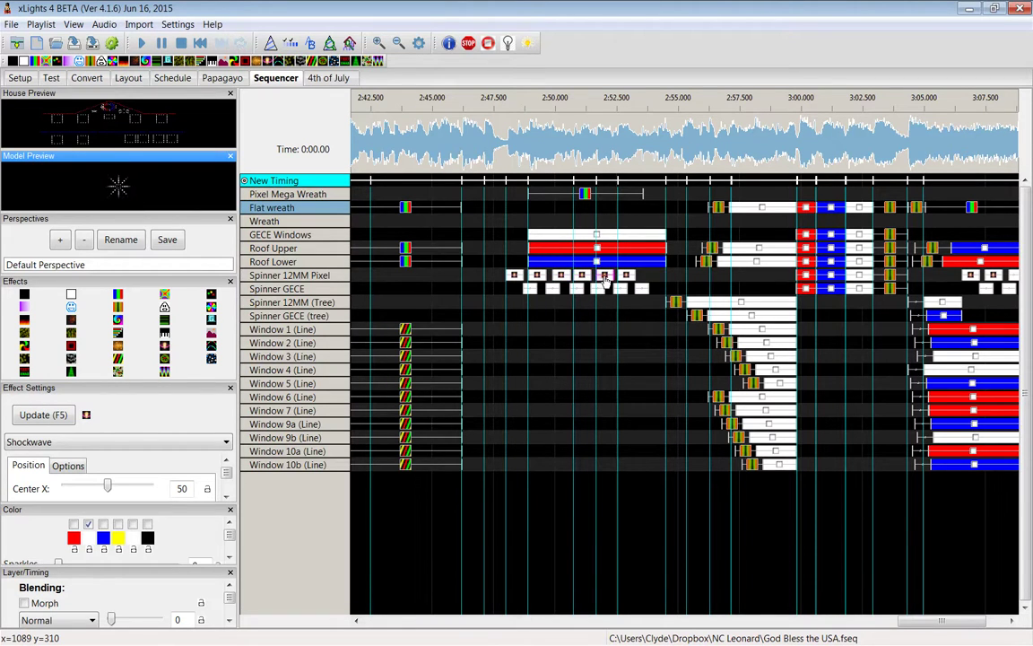